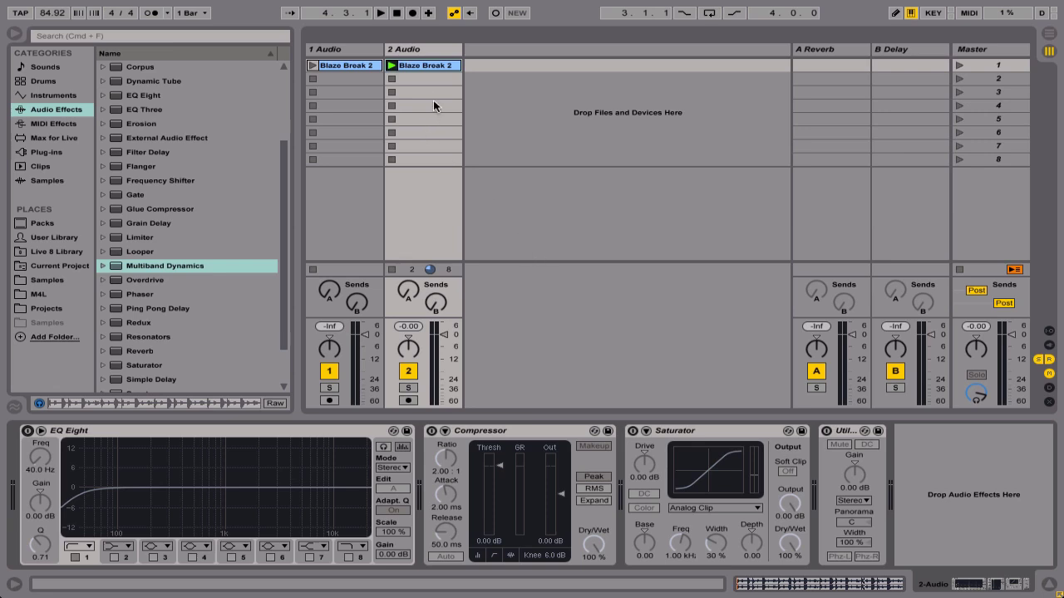
Step: Play the Blaze Break 2 clip on both audio tracks in turn to compare the processed and unprocessed sound
{"action": "key", "text": "space"}
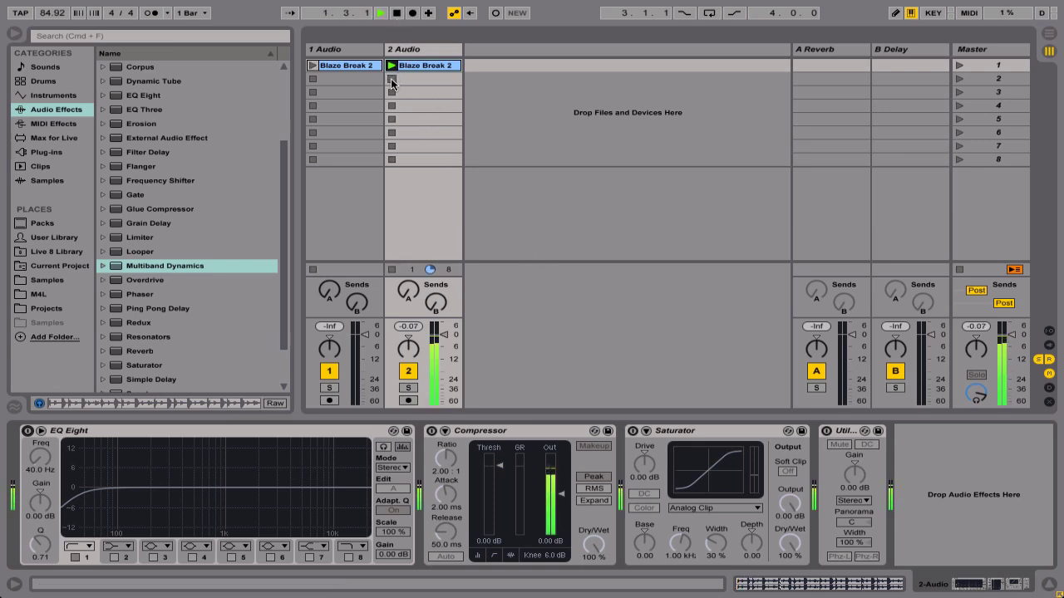
{"action": "left_click", "coordinate": [312, 65]}
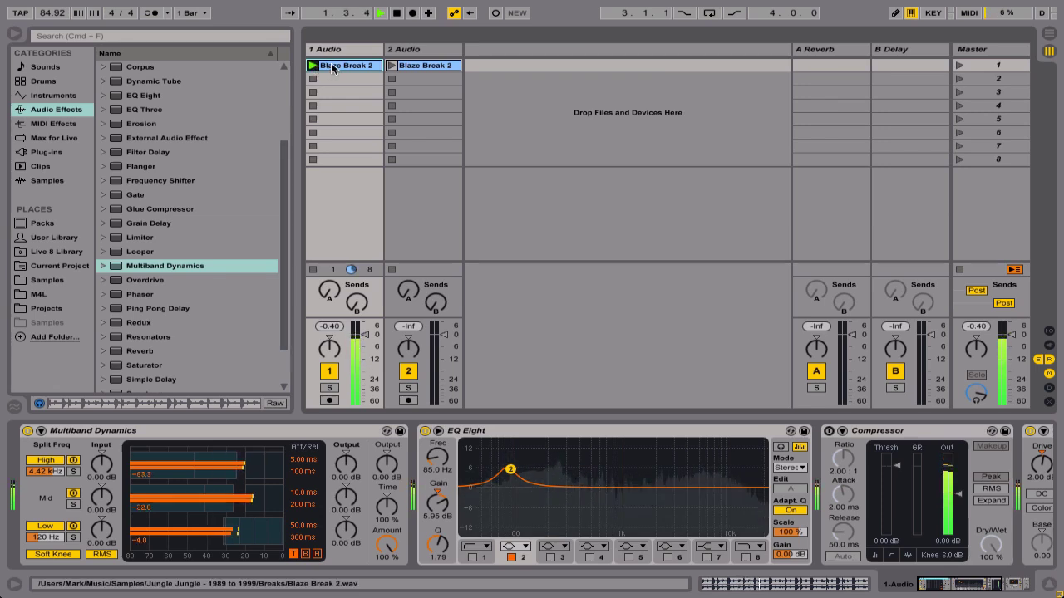
{"action": "left_click", "coordinate": [332, 68]}
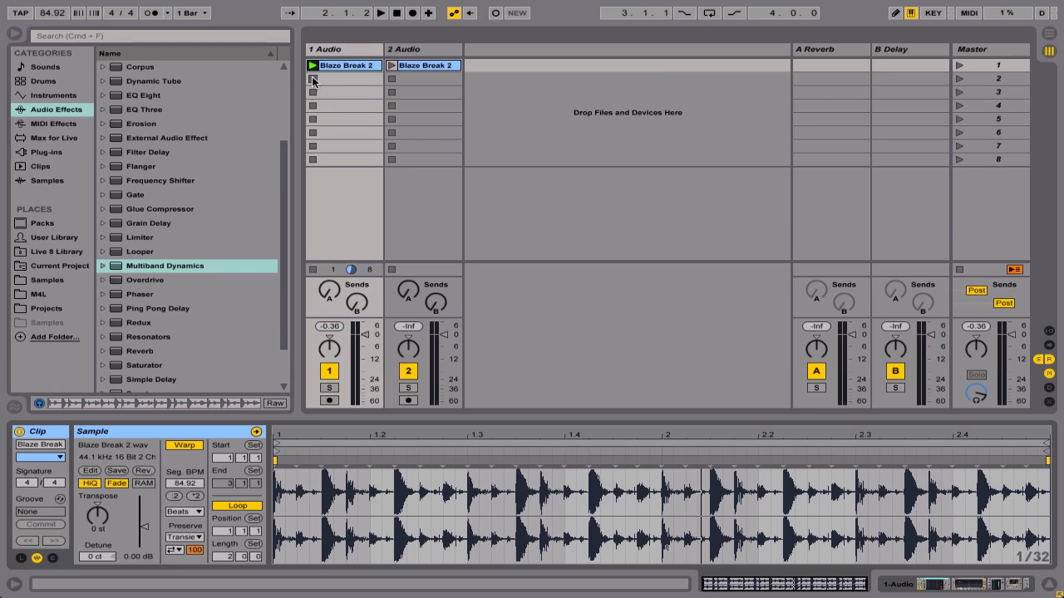
{"action": "left_click", "coordinate": [313, 79]}
{"action": "left_click", "coordinate": [420, 66]}
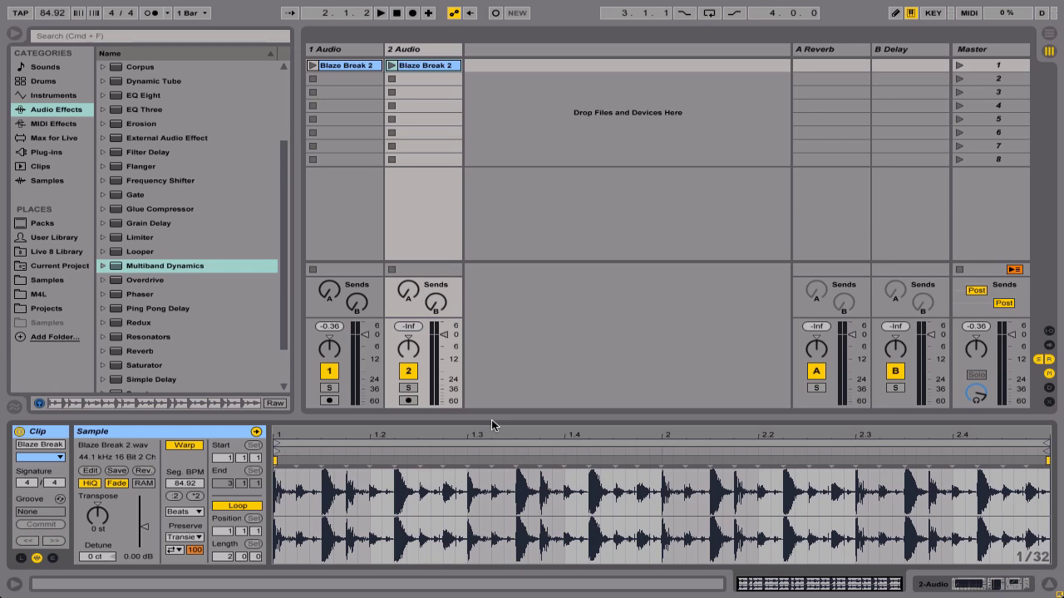
{"action": "left_click", "coordinate": [392, 65]}
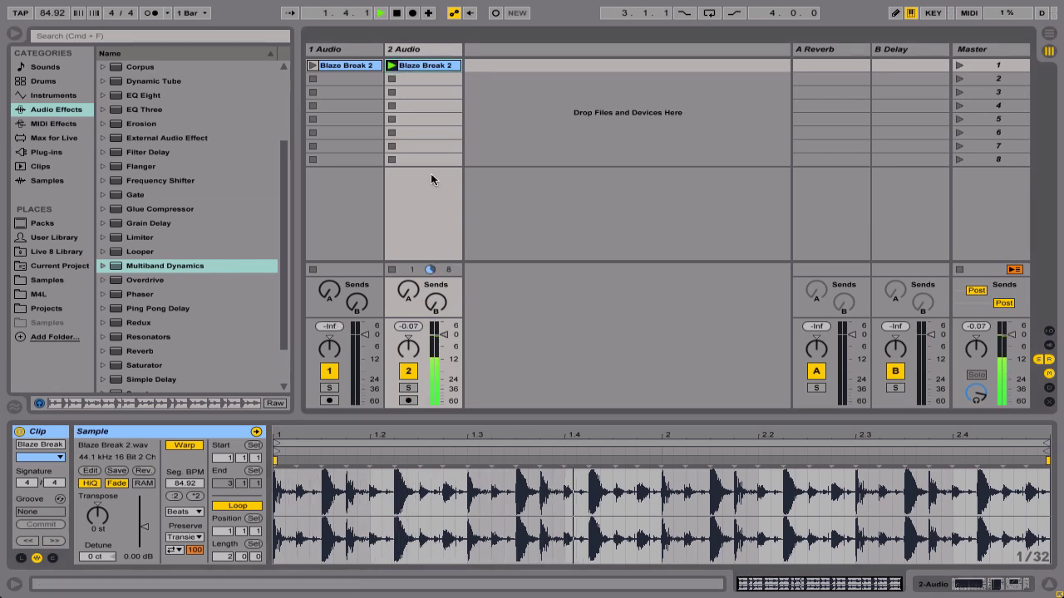
{"action": "key", "text": "space"}
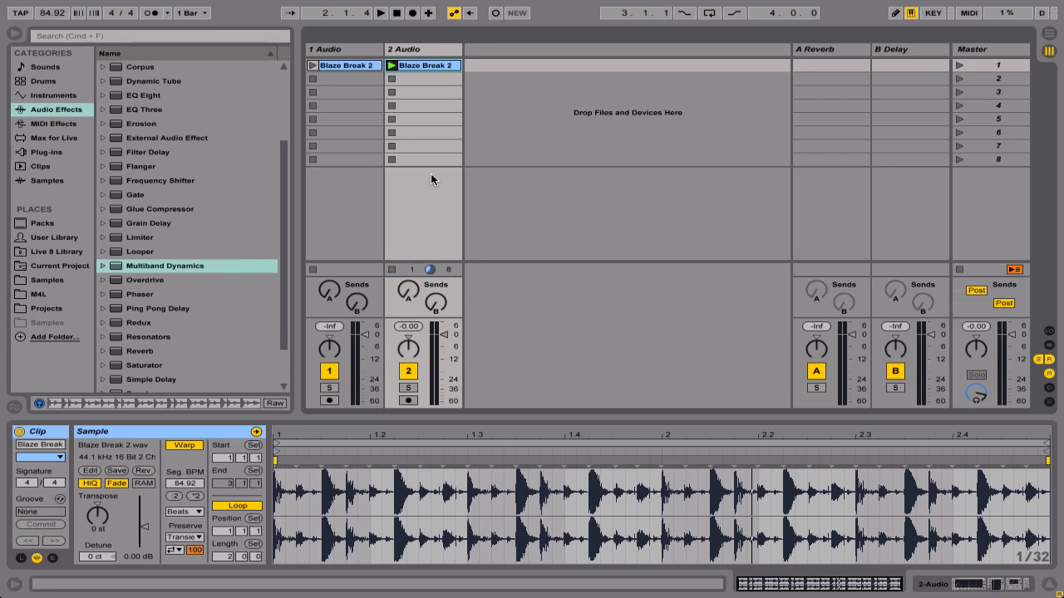
Step: Save the second track with its device chain as the default audio track, and test it by inserting and deleting a new audio track
{"action": "left_click", "coordinate": [422, 53]}
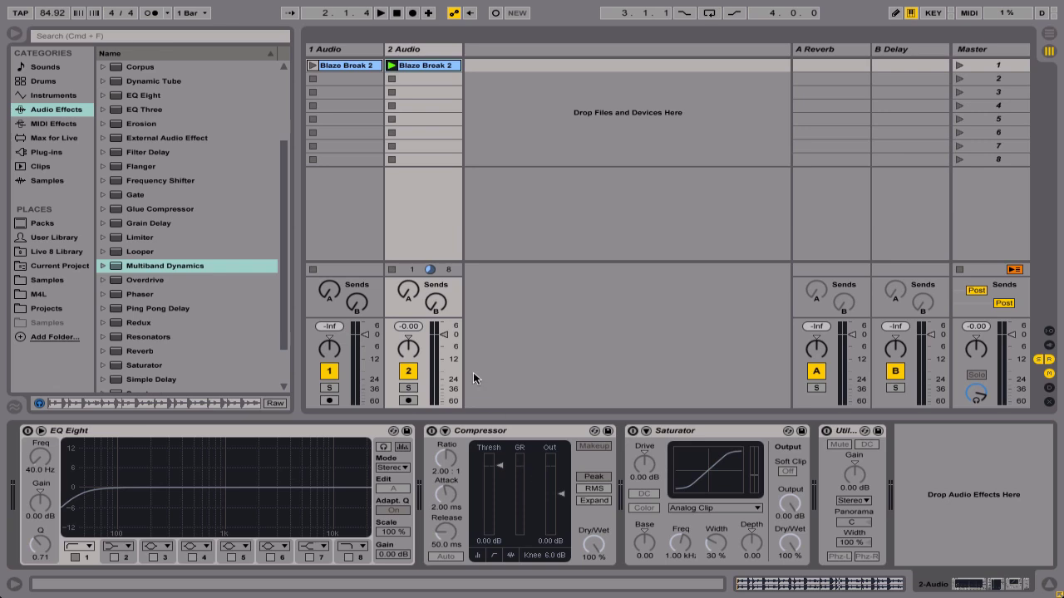
{"action": "right_click", "coordinate": [418, 50]}
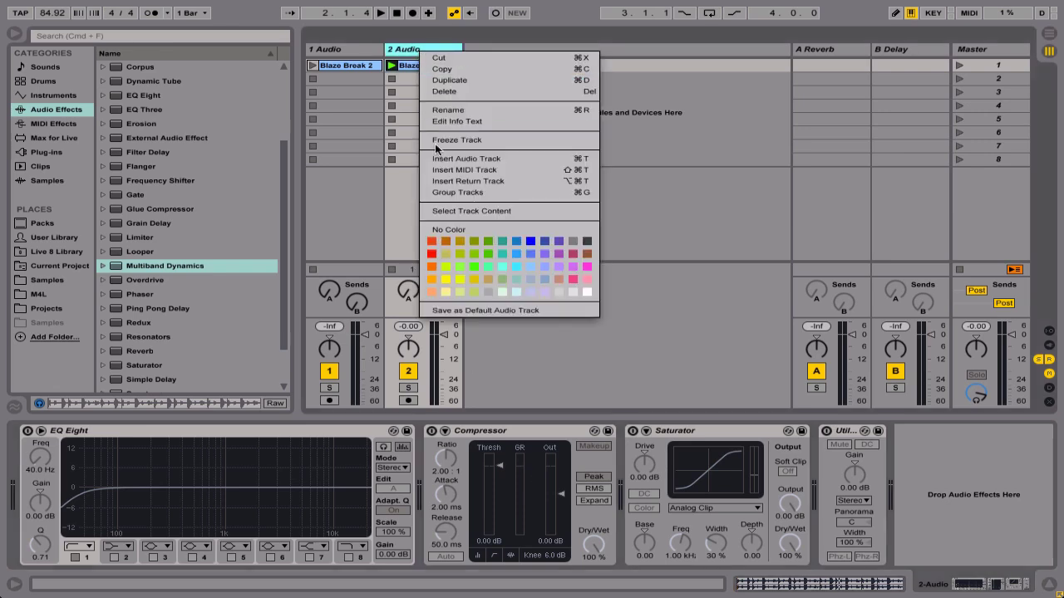
{"action": "left_click", "coordinate": [439, 311]}
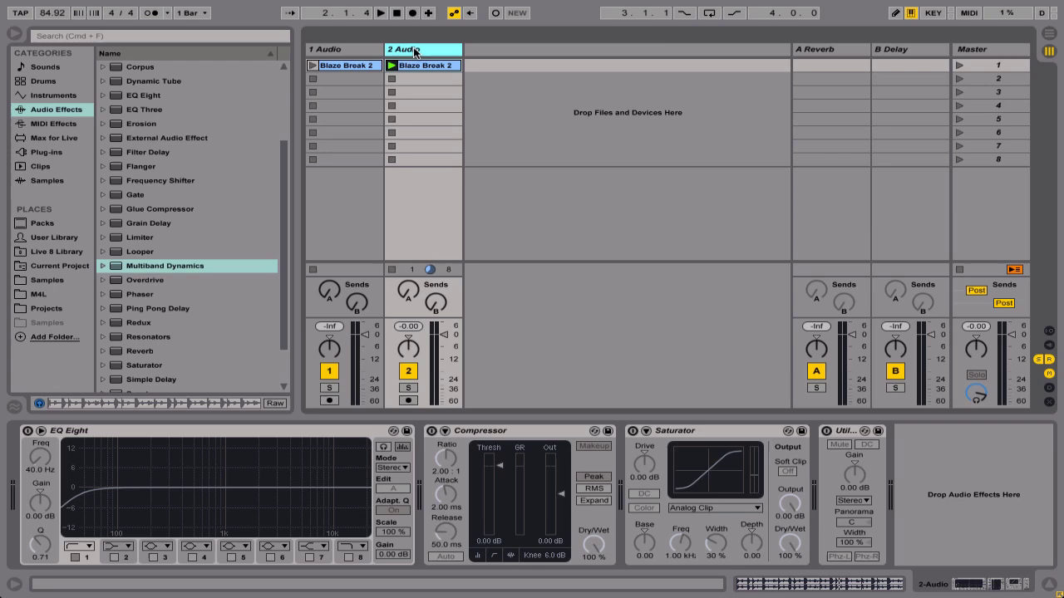
{"action": "key", "text": "super+t"}
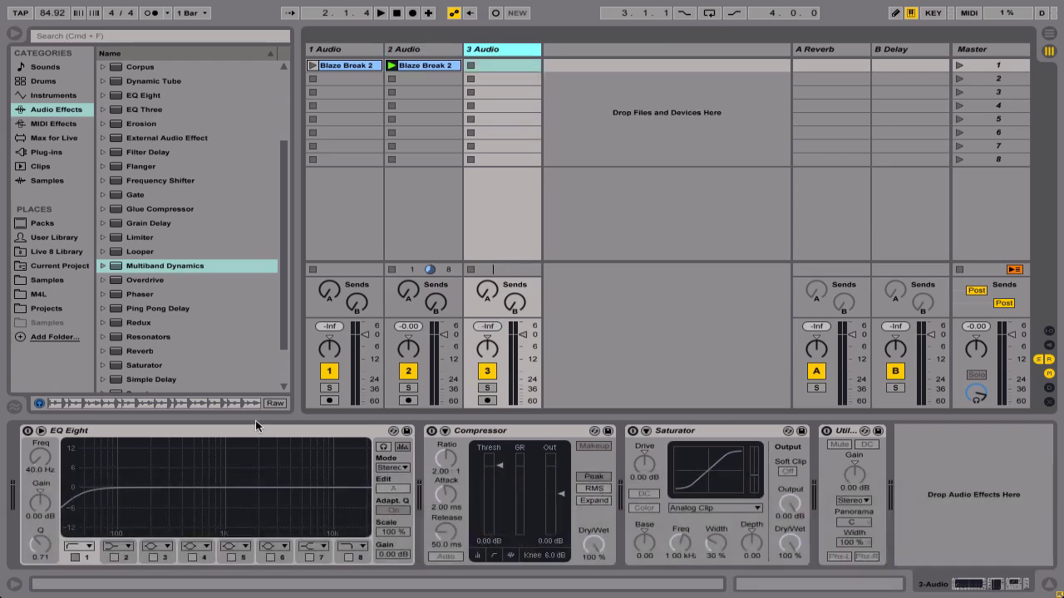
{"action": "key", "text": "Delete"}
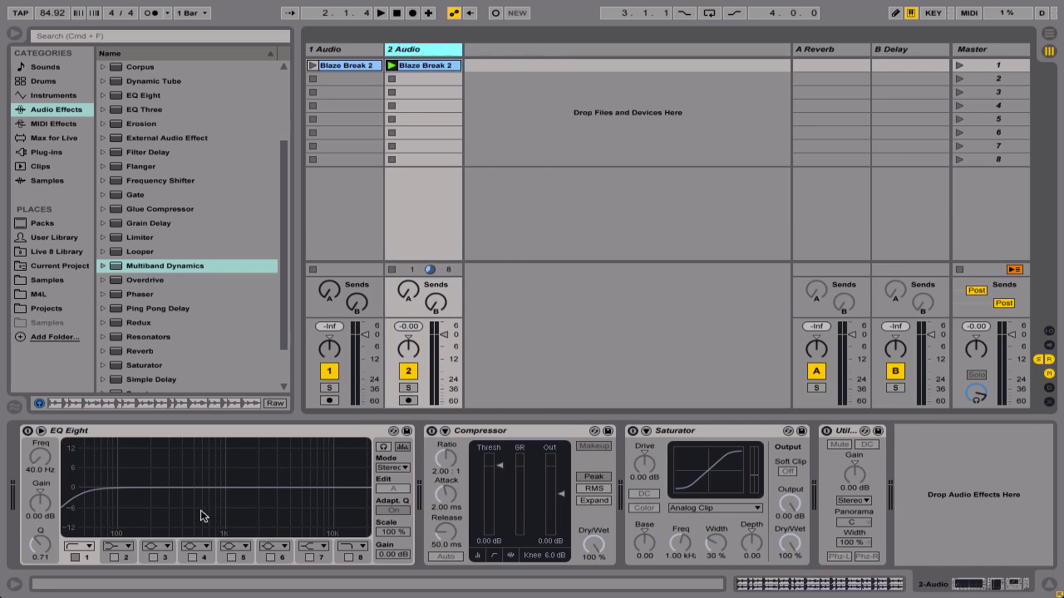
Step: Turn on the second track's EQ Eight, disable band 1, and expand the equalizer display
{"action": "left_click", "coordinate": [28, 430]}
{"action": "left_click", "coordinate": [74, 556]}
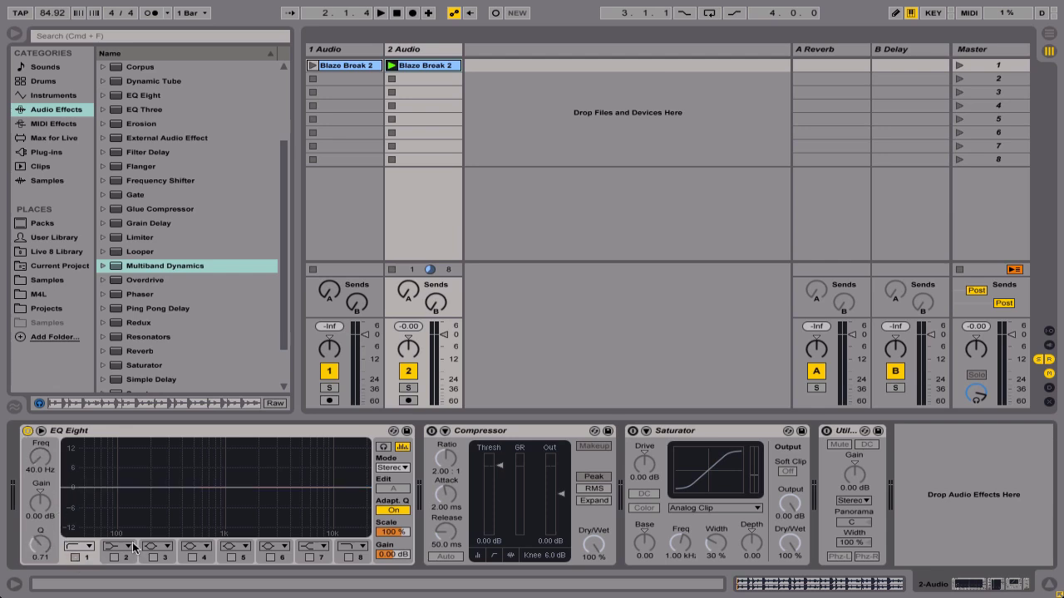
{"action": "double_click", "coordinate": [143, 472]}
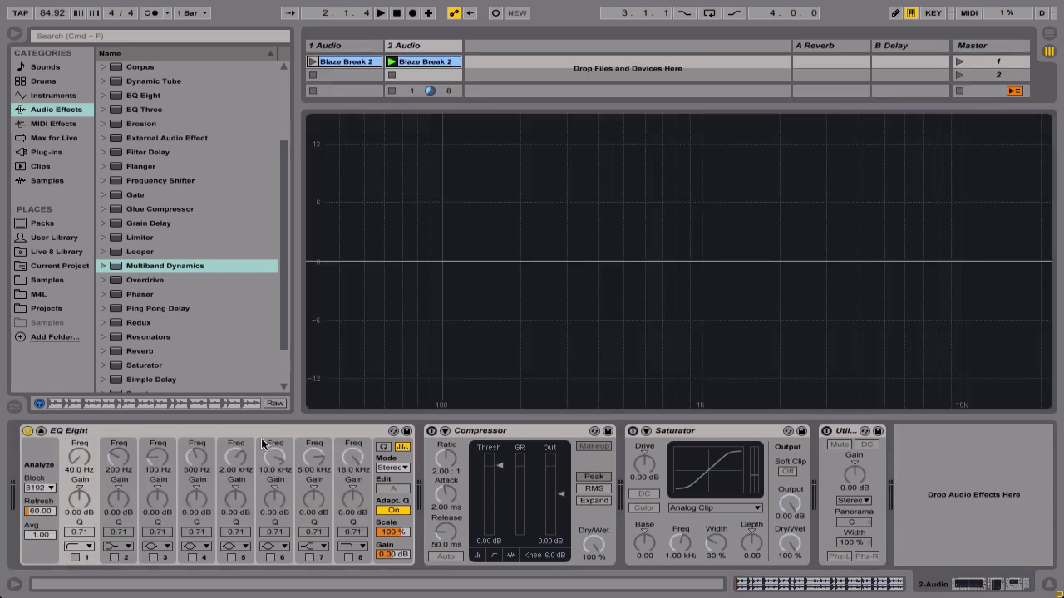
Step: During playback, enable EQ Eight band 3 and, with audition mode on, boost it about 9.11 dB at 92.5 Hz
{"action": "key", "text": "space"}
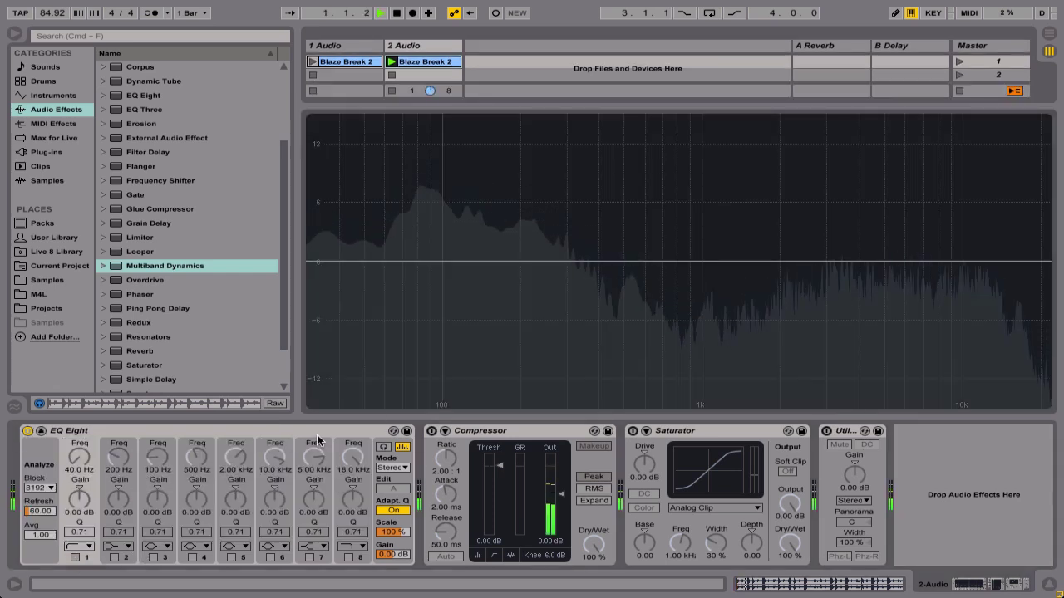
{"action": "left_click", "coordinate": [153, 558]}
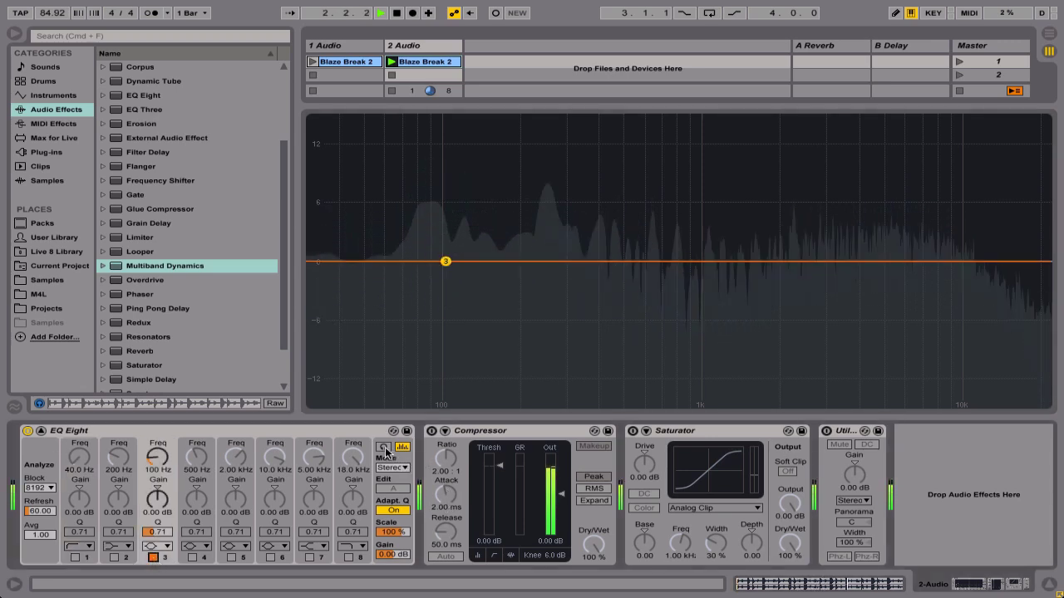
{"action": "left_click", "coordinate": [384, 447]}
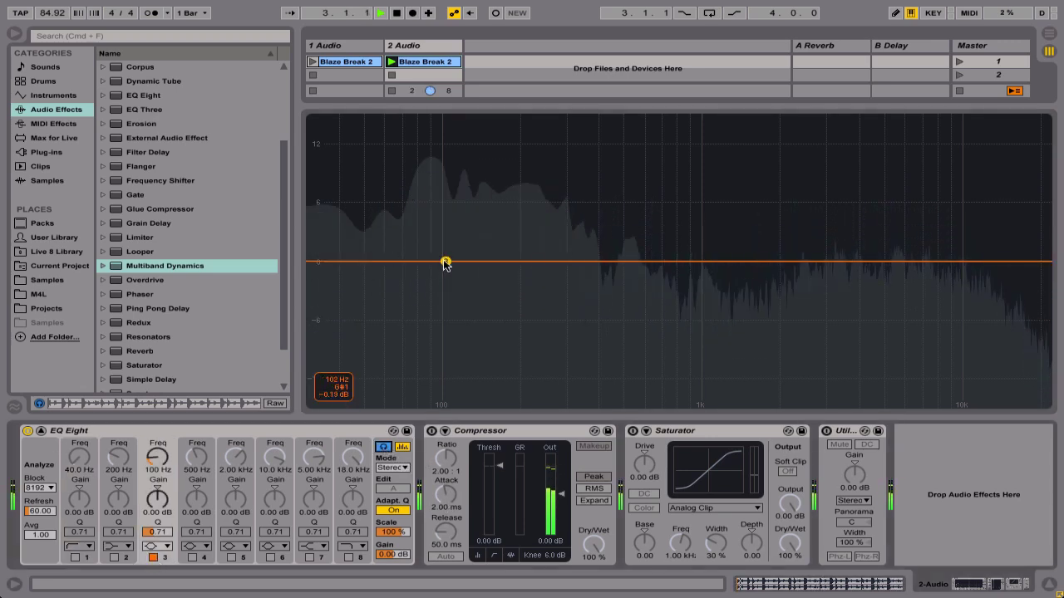
{"action": "left_click_drag", "start_coordinate": [445, 263], "coordinate": [437, 174]}
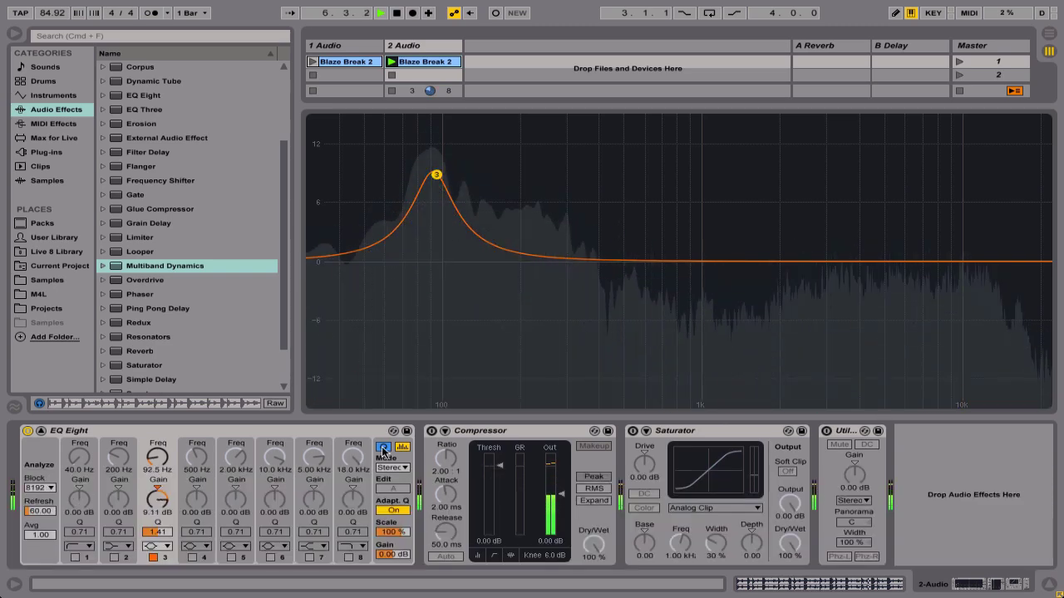
Step: Turn off audition mode, reduce band 3's gain to 5.71 dB, and return the EQ Eight to its compact view with playback stopped
{"action": "left_click", "coordinate": [383, 447]}
{"action": "left_click_drag", "start_coordinate": [157, 499], "coordinate": [157, 524]}
{"action": "key", "text": "space"}
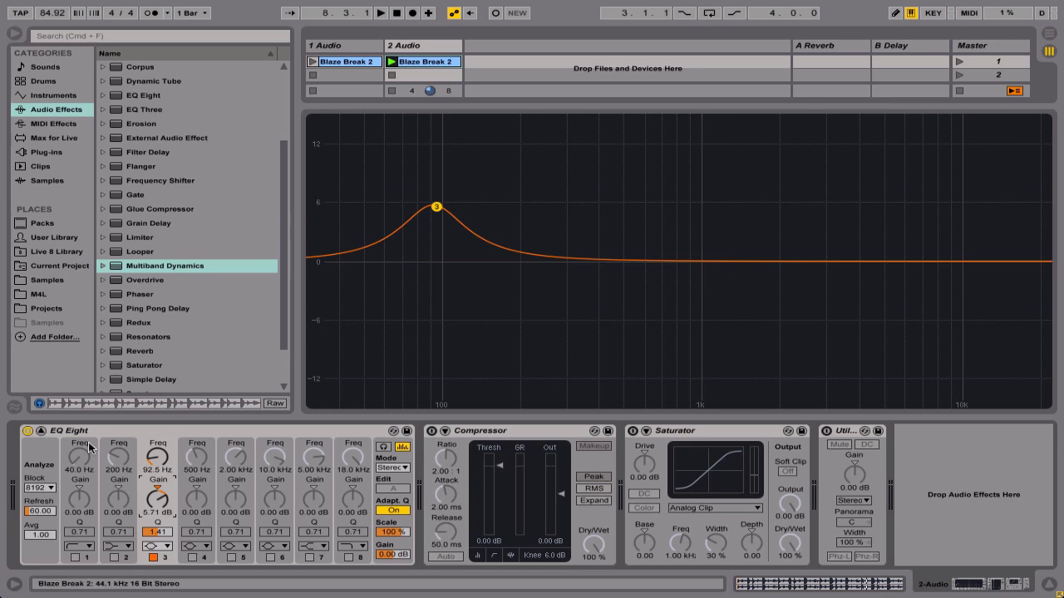
{"action": "left_click", "coordinate": [41, 431]}
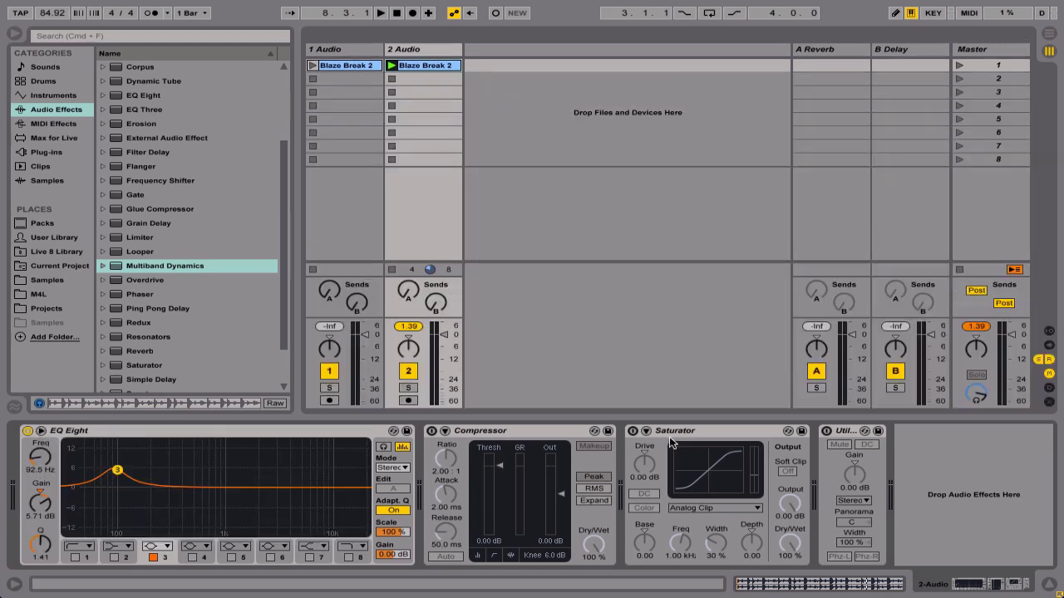
Step: Turn on the Saturator with Soft Clip enabled and Drive at 2.00 dB, and check the sound in playback
{"action": "left_click", "coordinate": [633, 431]}
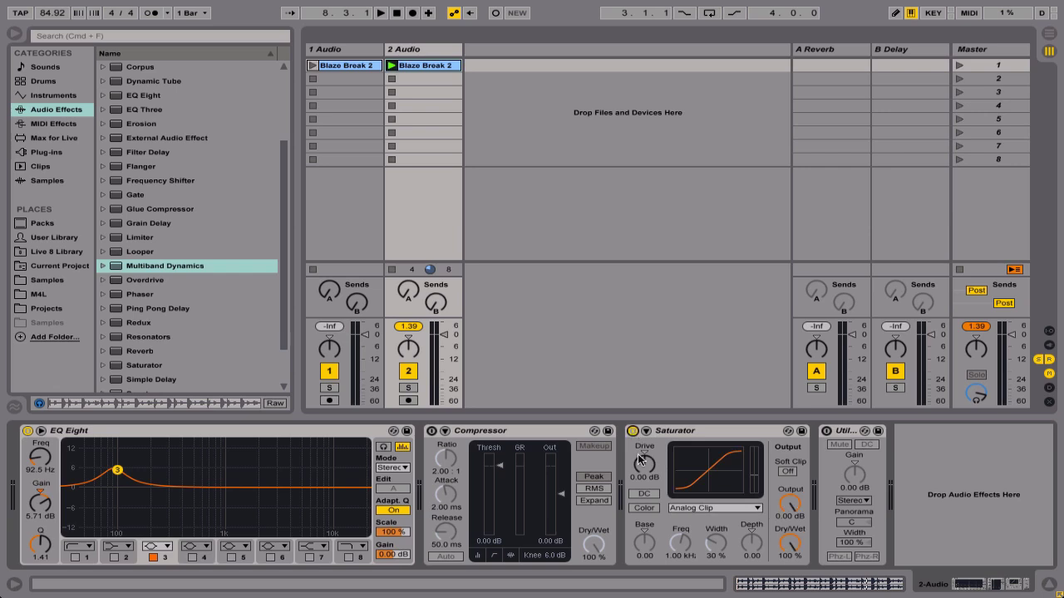
{"action": "left_click", "coordinate": [787, 471]}
{"action": "left_click_drag", "start_coordinate": [641, 472], "coordinate": [642, 472]}
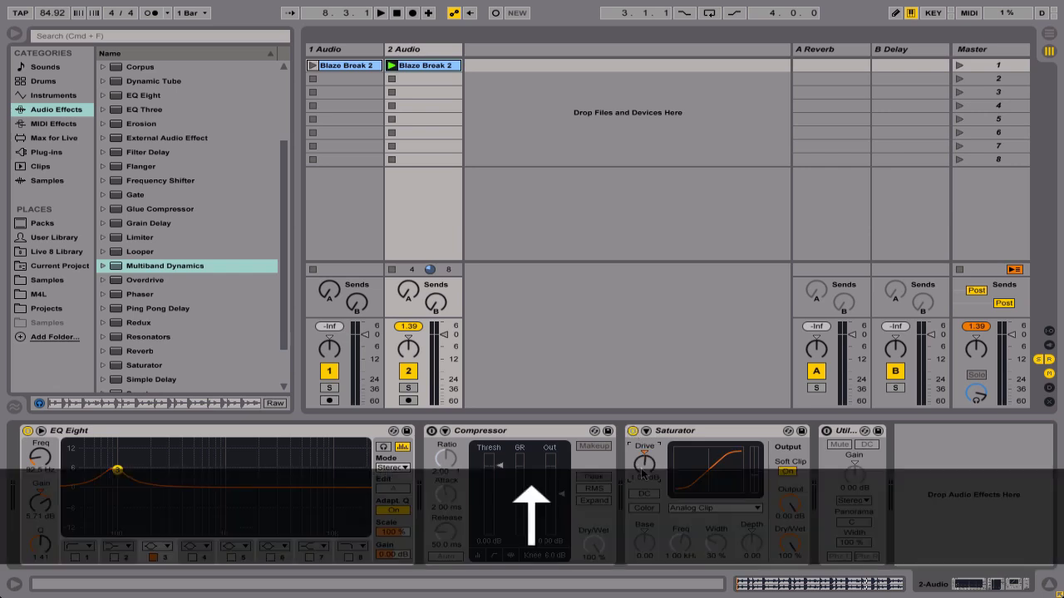
{"action": "key", "text": "space"}
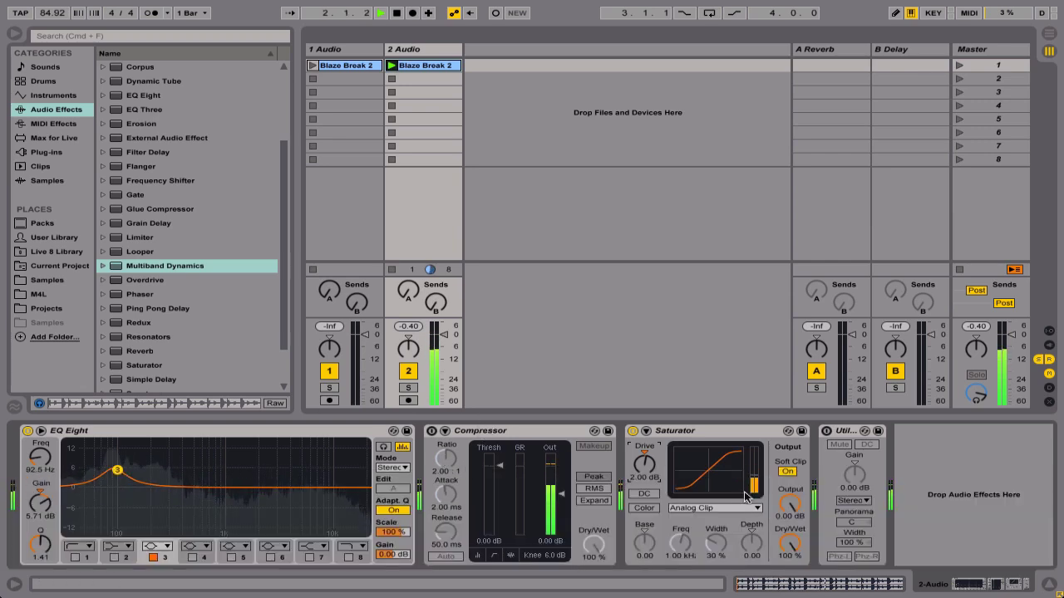
{"action": "key", "text": "space"}
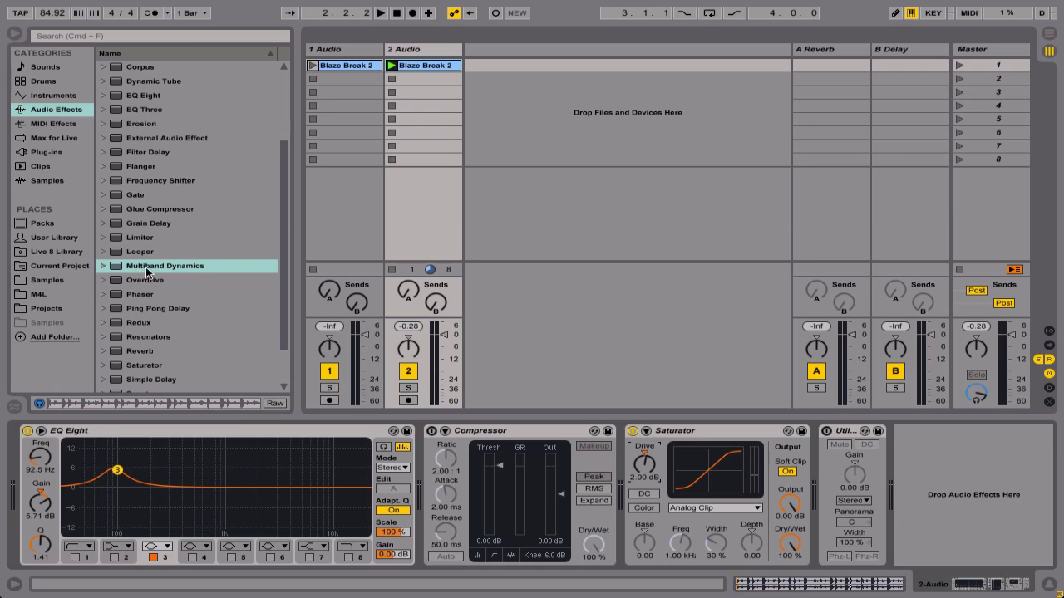
Step: Add Multiband Dynamics before the EQ Eight, solo its High band, and start playback
{"action": "left_click_drag", "start_coordinate": [143, 268], "coordinate": [35, 442]}
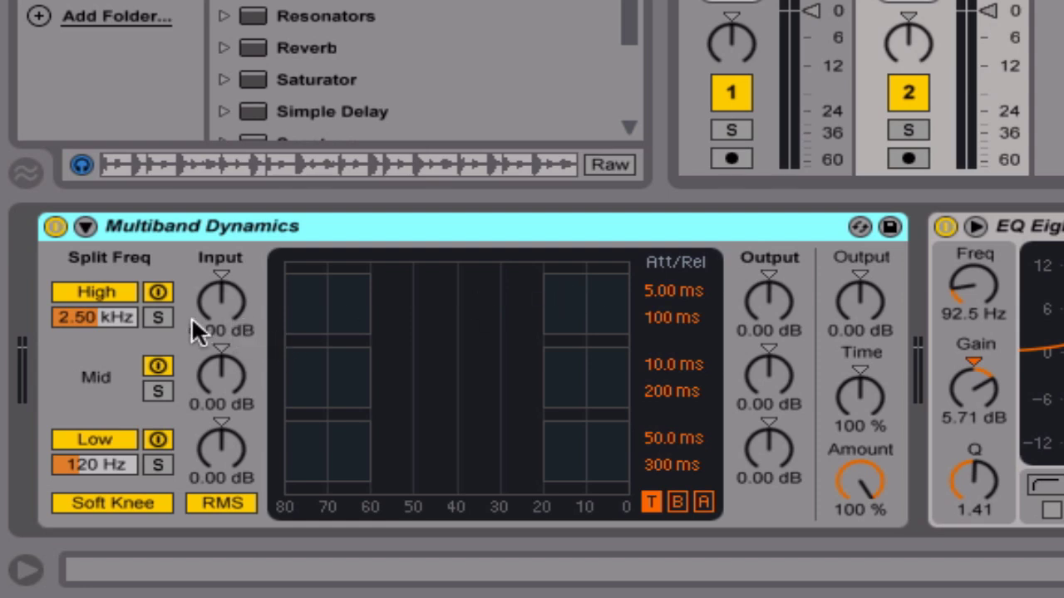
{"action": "left_click", "coordinate": [158, 317]}
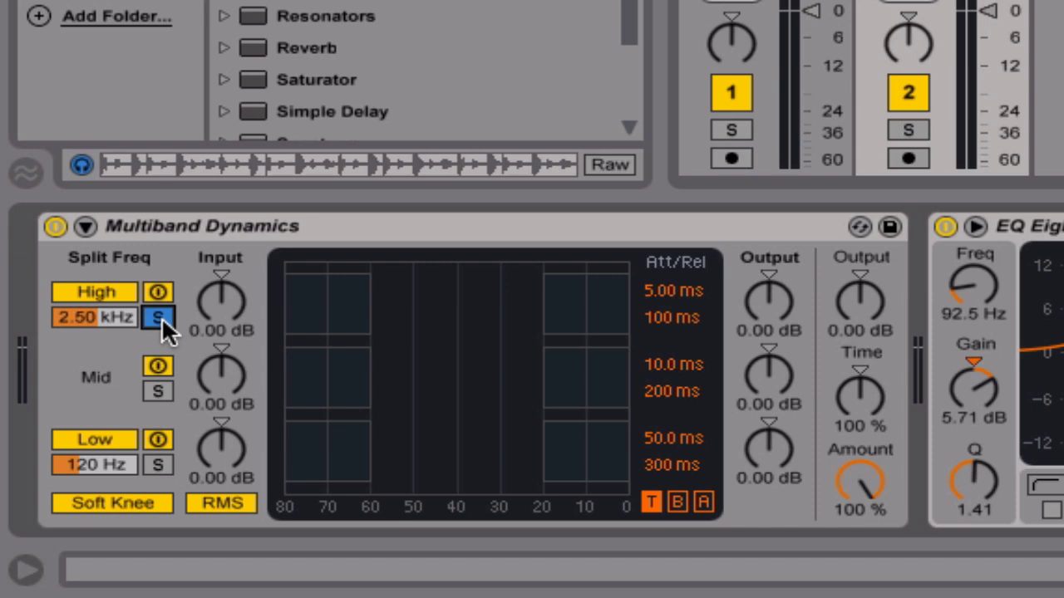
{"action": "key", "text": "space"}
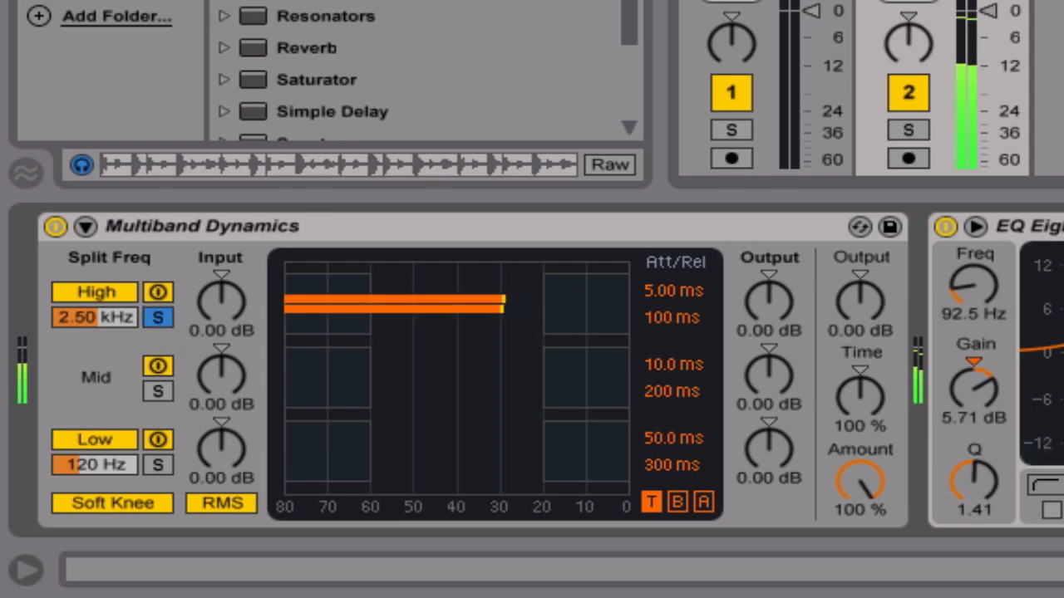
Step: Try compression and expansion above the High band's upper threshold at about -28 and -36 dB, and restore the threshold to about -20 dB
{"action": "left_click_drag", "start_coordinate": [545, 304], "coordinate": [509, 300]}
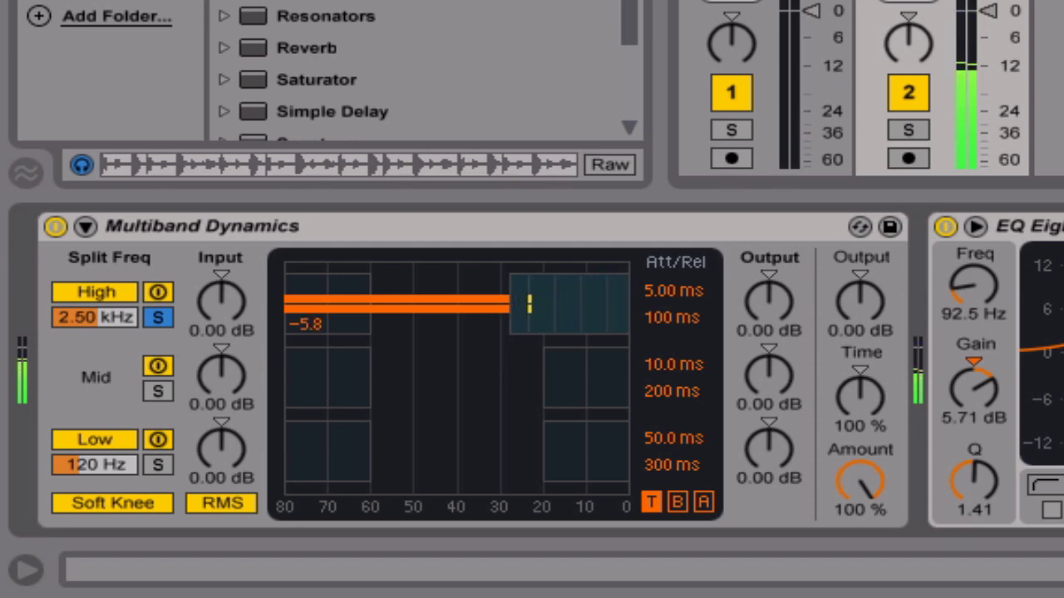
{"action": "left_click_drag", "start_coordinate": [512, 297], "coordinate": [475, 297]}
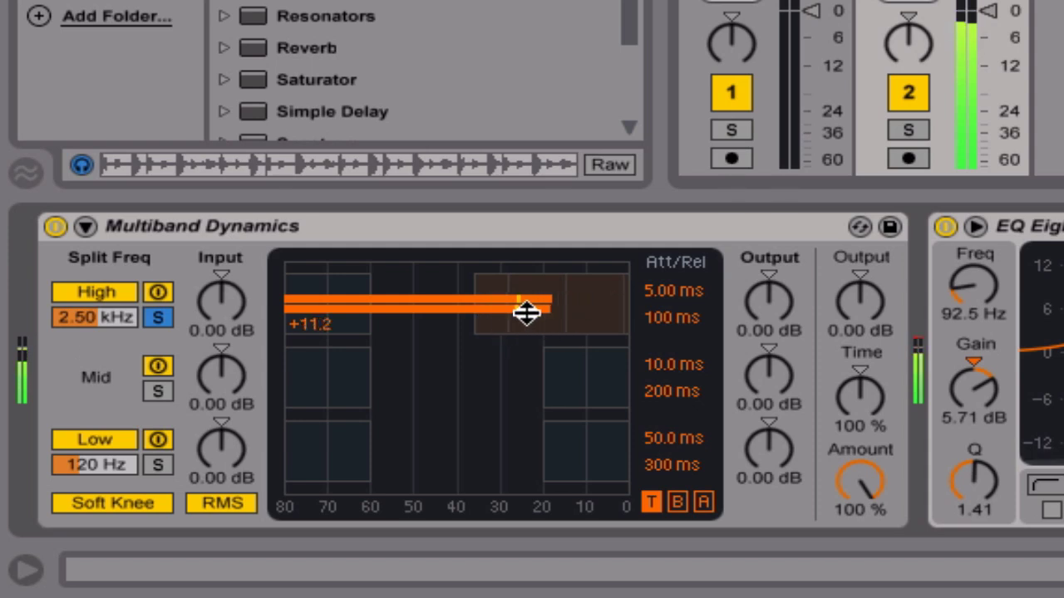
{"action": "left_click_drag", "start_coordinate": [521, 304], "coordinate": [521, 305]}
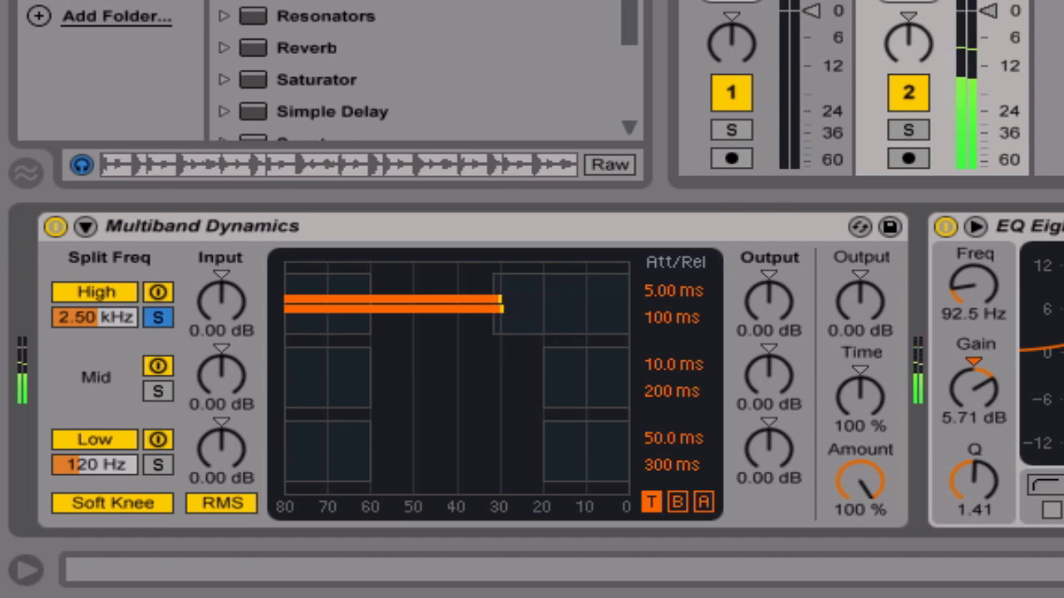
{"action": "left_click_drag", "start_coordinate": [493, 304], "coordinate": [540, 304]}
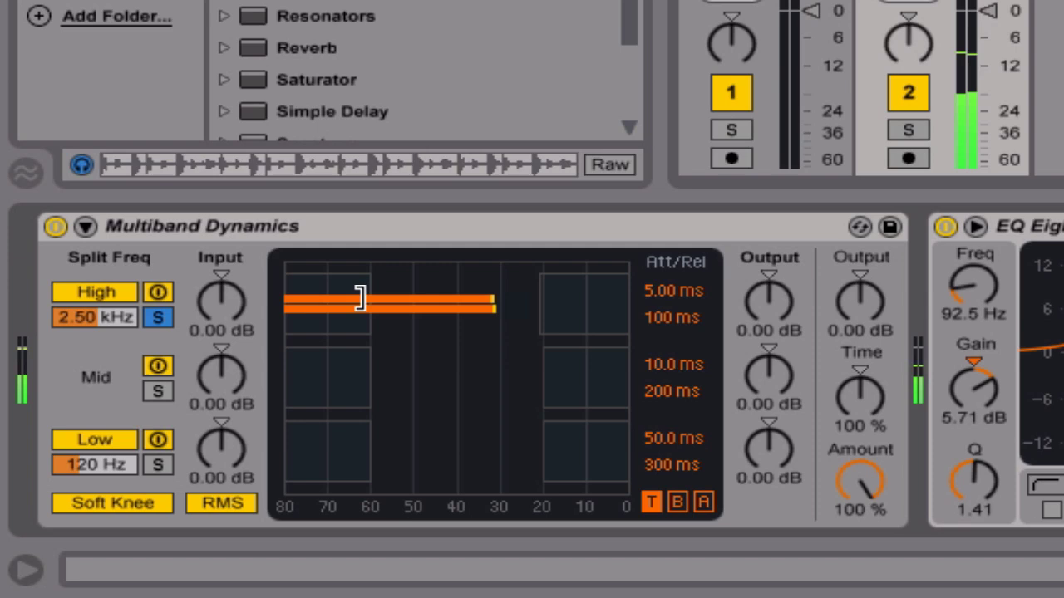
Step: Raise the High band's lower threshold to about -28 dB and vary the ratio below it to try upward compression and downward expansion
{"action": "left_click_drag", "start_coordinate": [360, 292], "coordinate": [389, 293]}
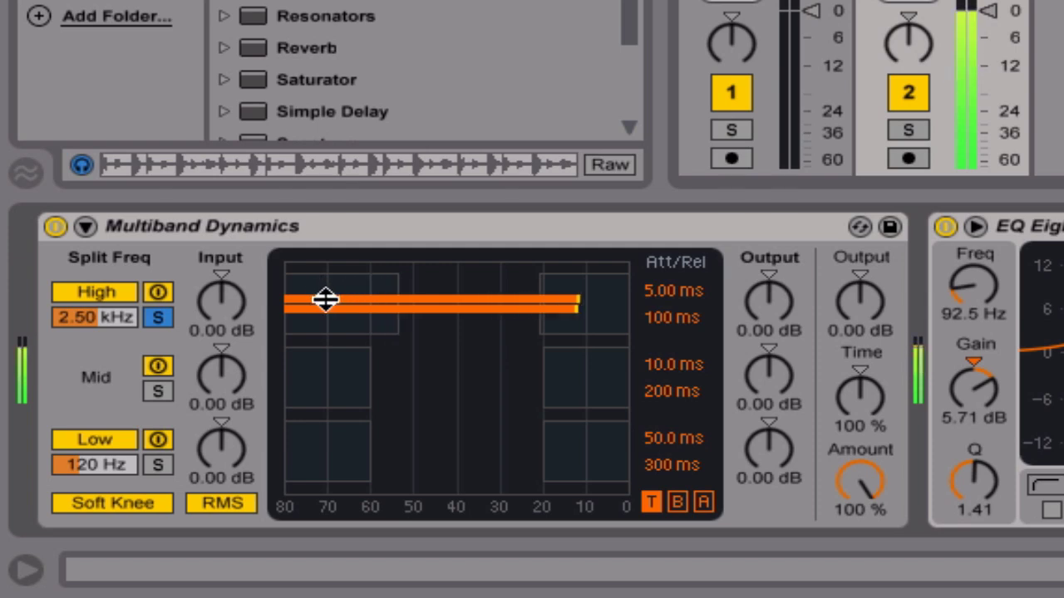
{"action": "left_click_drag", "start_coordinate": [325, 299], "coordinate": [325, 283]}
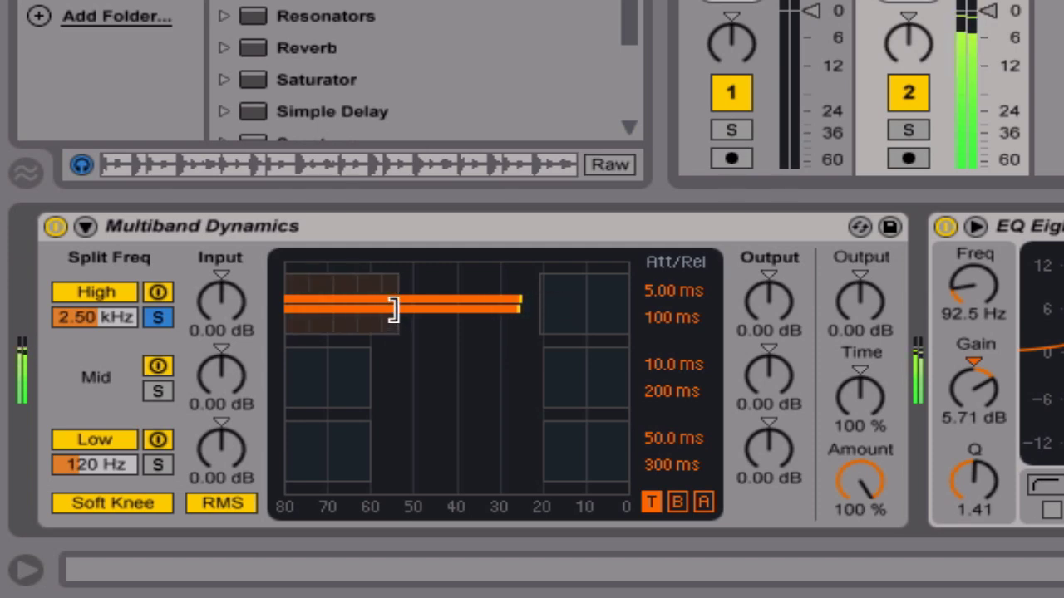
{"action": "left_click_drag", "start_coordinate": [393, 309], "coordinate": [463, 299]}
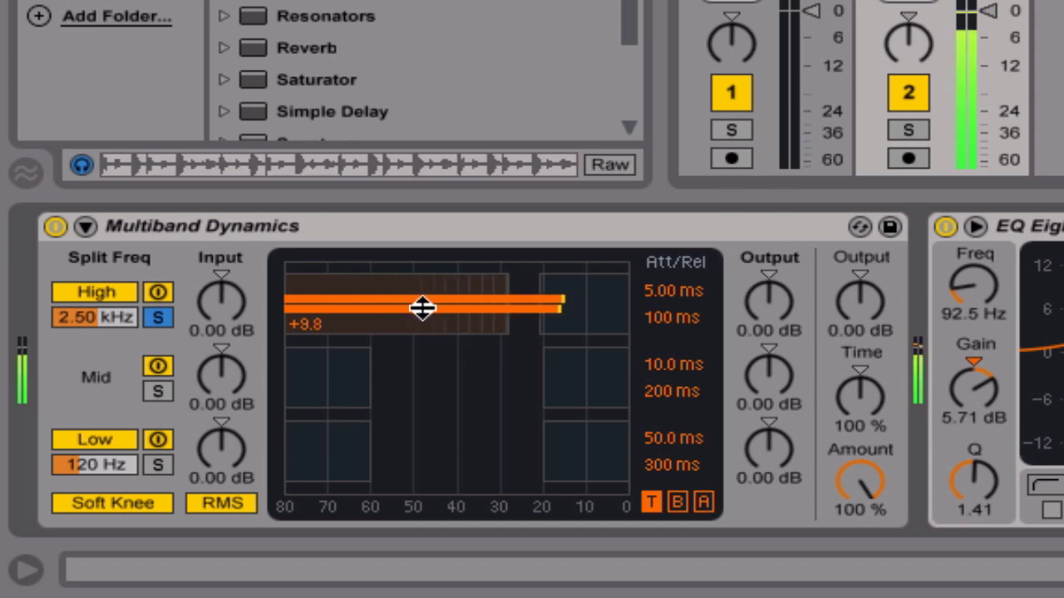
{"action": "left_click_drag", "start_coordinate": [409, 309], "coordinate": [422, 317]}
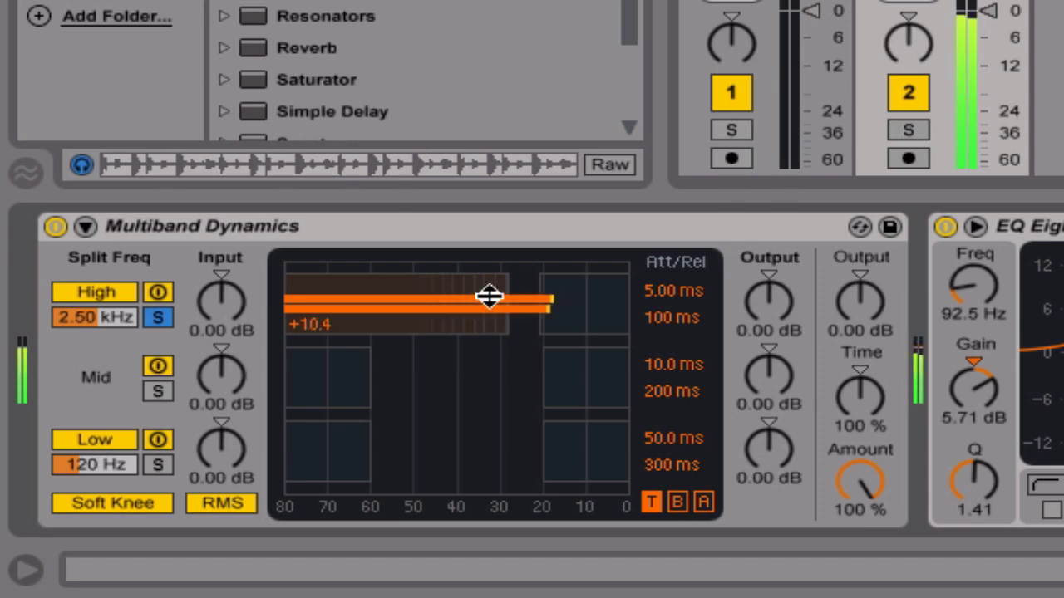
{"action": "left_click_drag", "start_coordinate": [584, 301], "coordinate": [584, 318]}
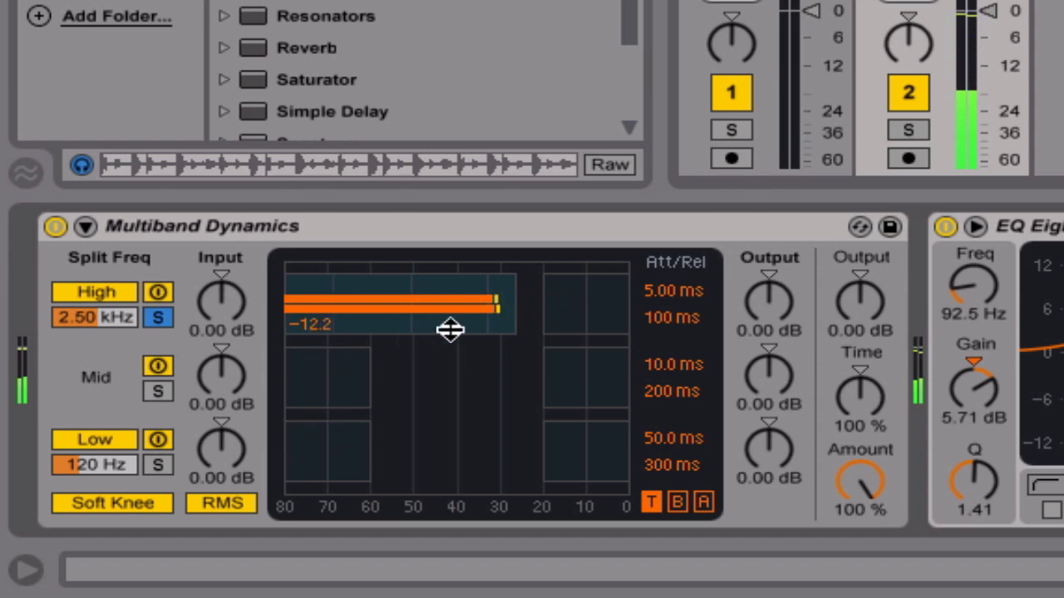
Step: Unsolo the High band and set downward expansion below about -23 dB in the High band and about -30 dB in the Mid band
{"action": "left_click_drag", "start_coordinate": [510, 284], "coordinate": [362, 284]}
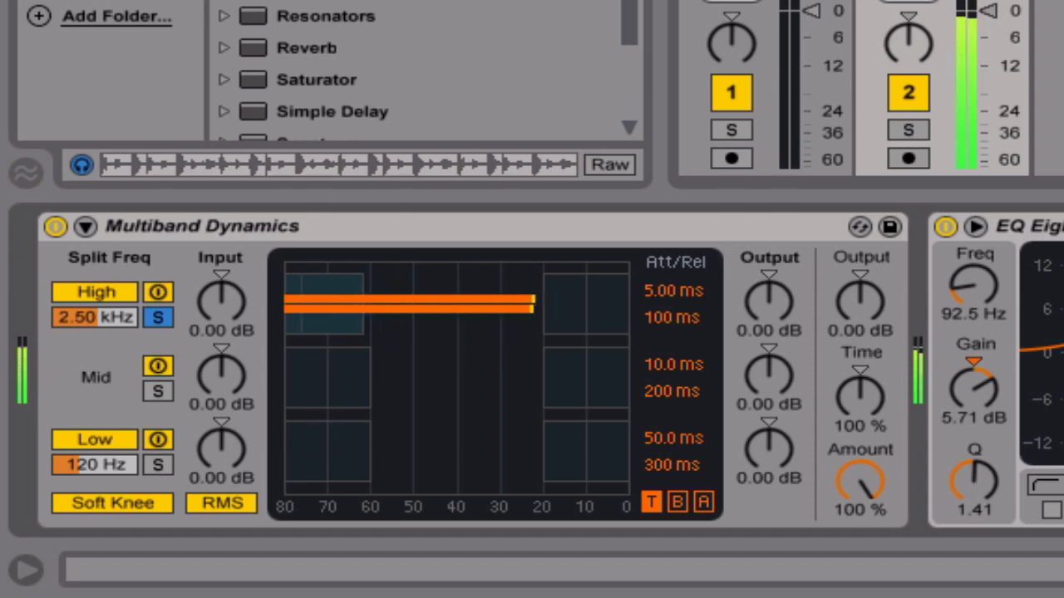
{"action": "left_click", "coordinate": [157, 317]}
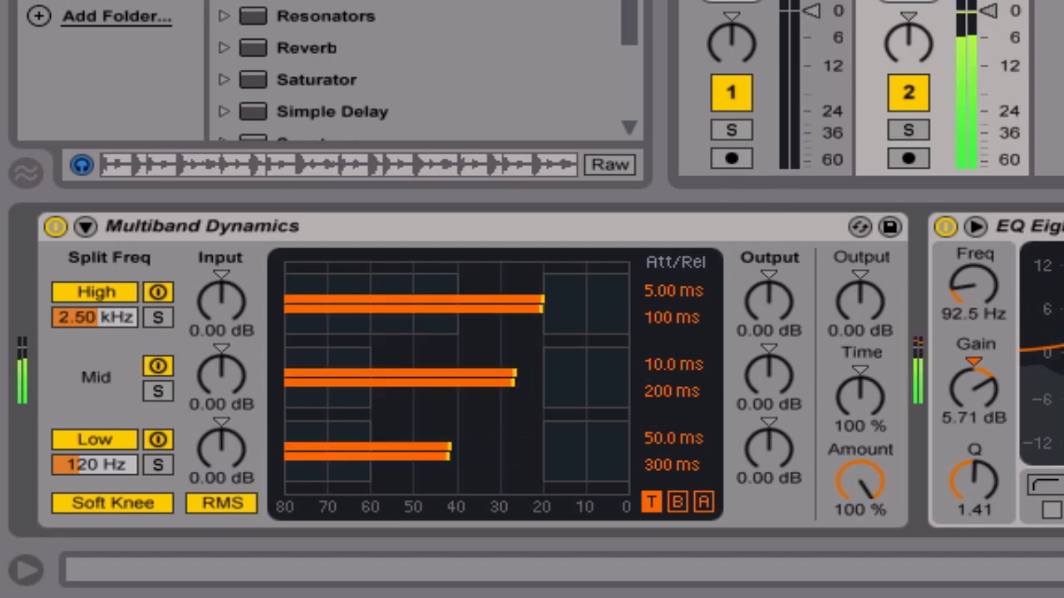
{"action": "left_click_drag", "start_coordinate": [366, 299], "coordinate": [527, 299]}
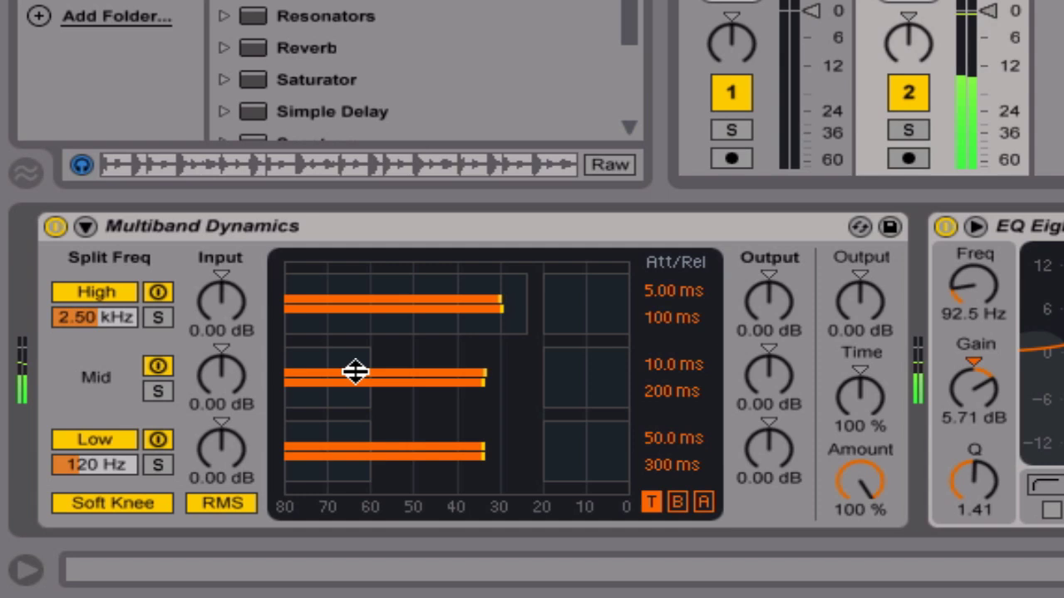
{"action": "left_click_drag", "start_coordinate": [370, 368], "coordinate": [501, 369]}
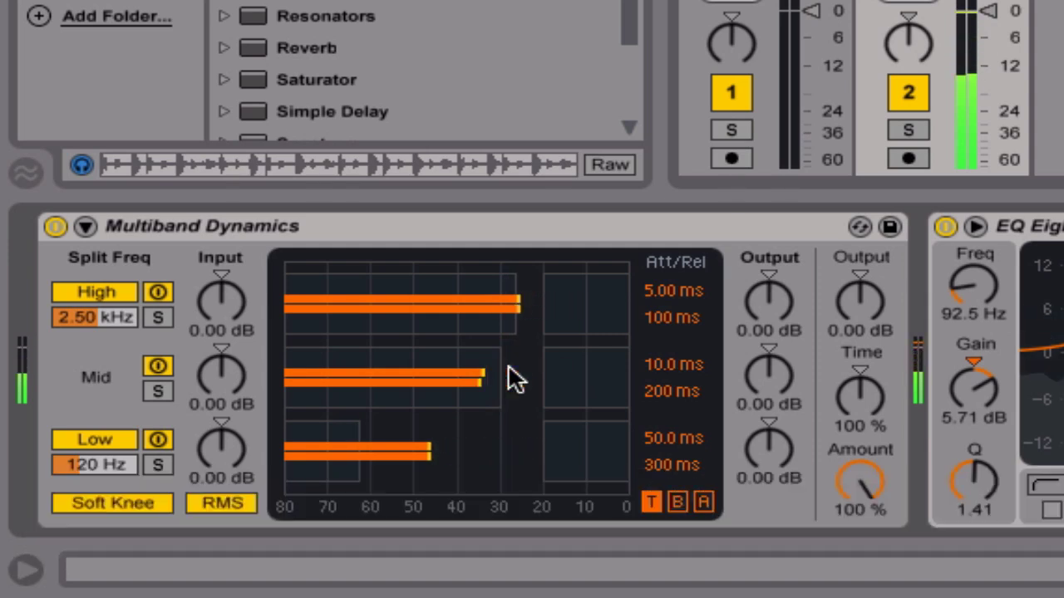
{"action": "left_click_drag", "start_coordinate": [490, 304], "coordinate": [490, 389]}
{"action": "left_click_drag", "start_coordinate": [512, 286], "coordinate": [485, 316]}
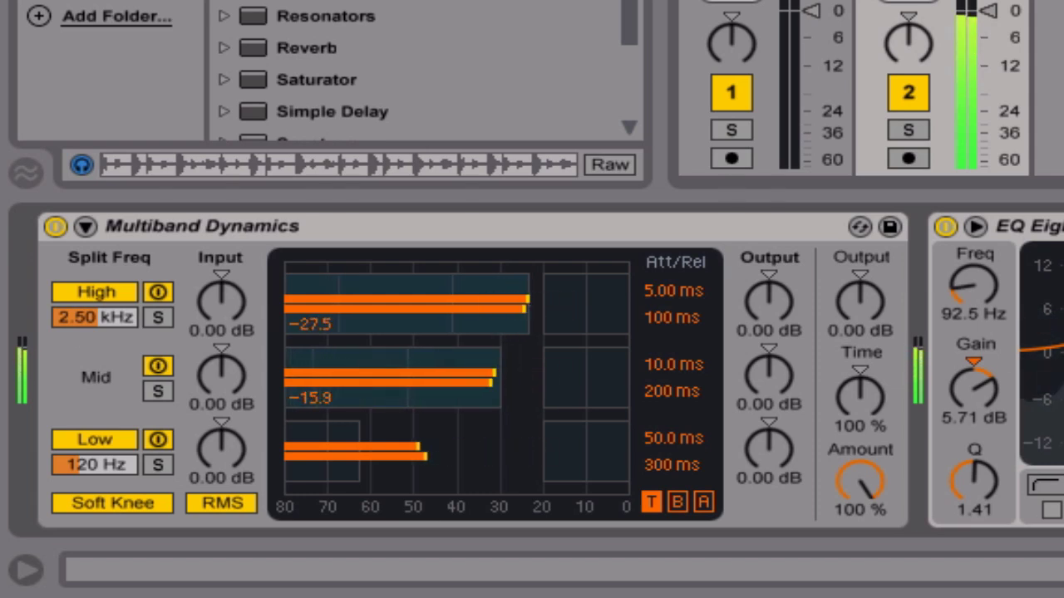
Step: Set the High band's split frequency to 4.42 kHz while listening to the Mid band soloed, and unsolo it
{"action": "left_click", "coordinate": [159, 388]}
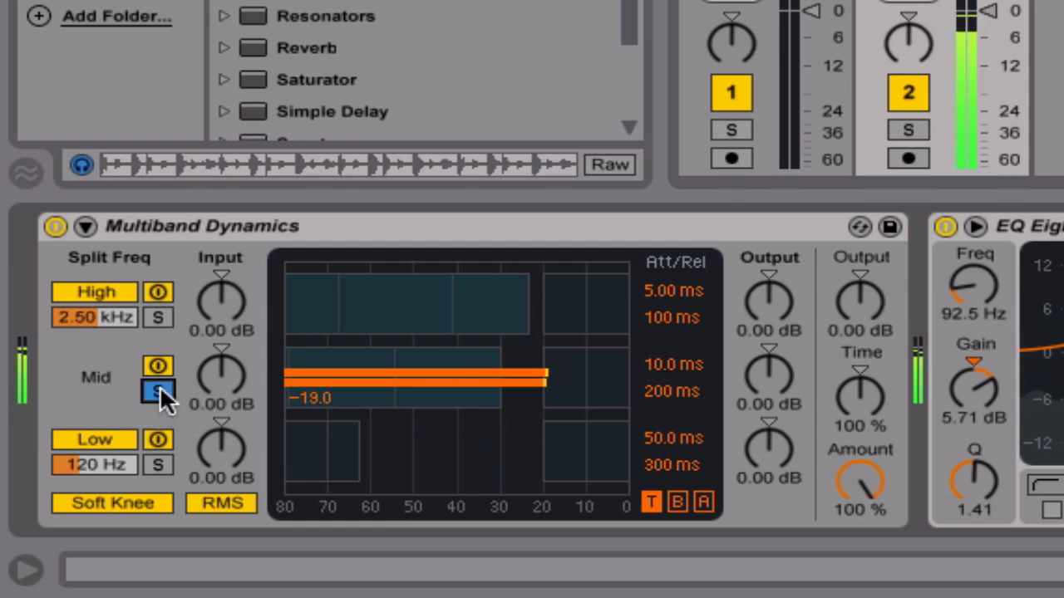
{"action": "left_click_drag", "start_coordinate": [105, 320], "coordinate": [106, 286]}
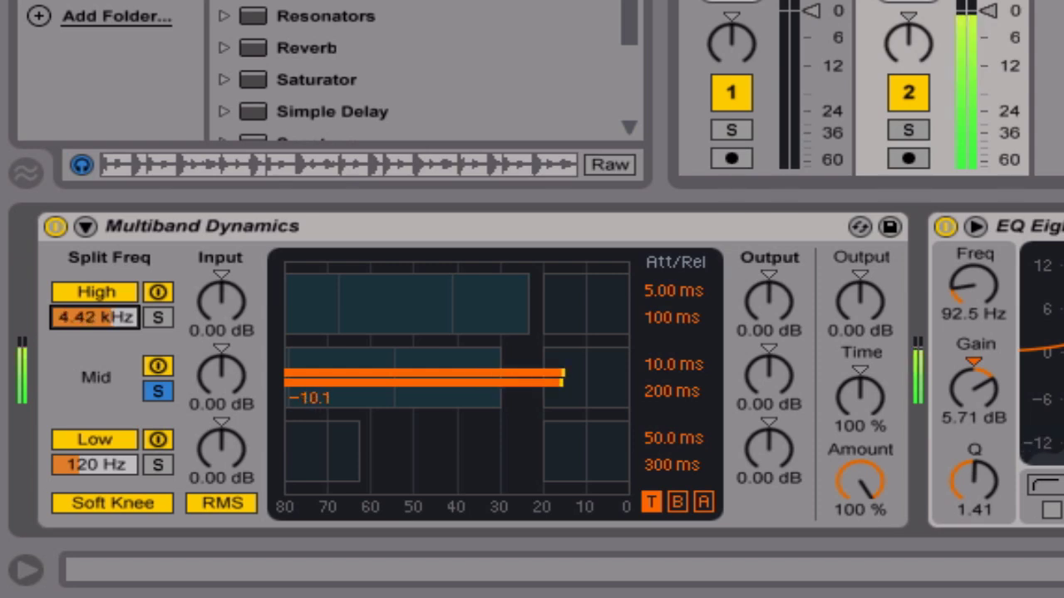
{"action": "left_click", "coordinate": [157, 390]}
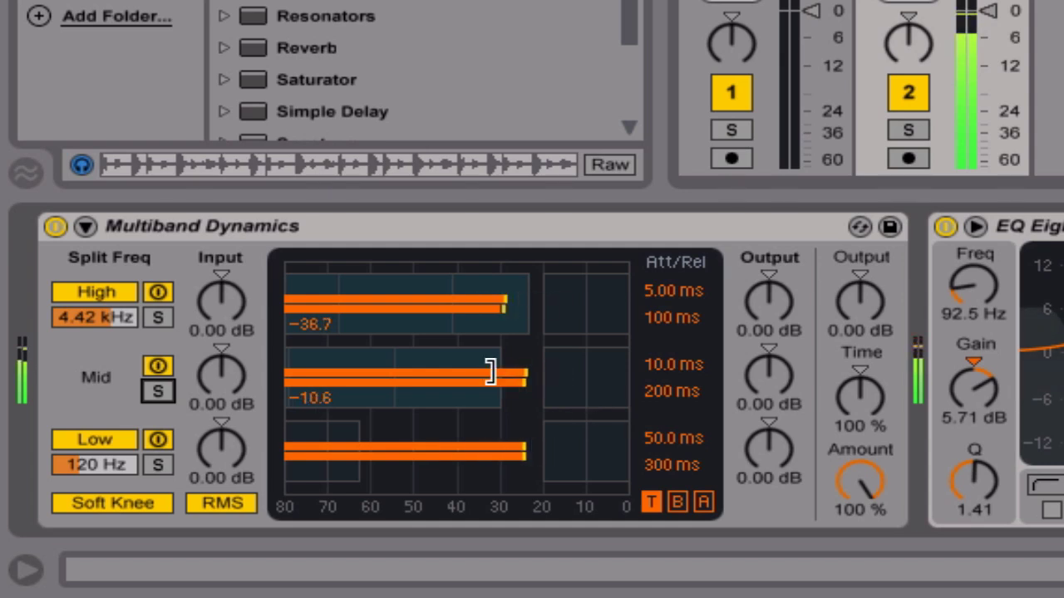
Step: Raise the Mid band's lower threshold to about -25 dB and the High band's upper threshold to about -17 dB
{"action": "left_click_drag", "start_coordinate": [495, 372], "coordinate": [490, 399]}
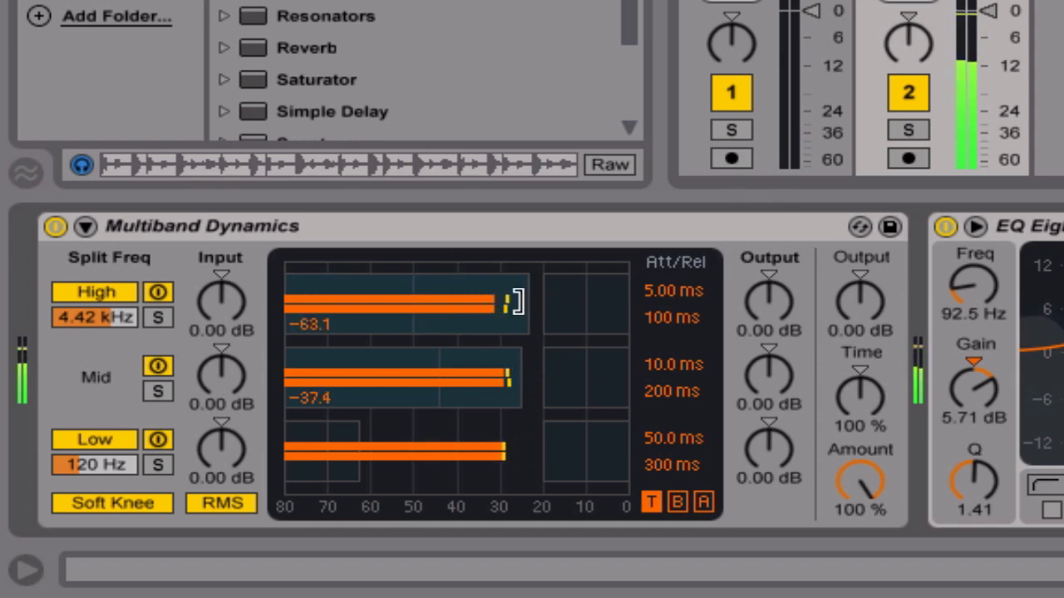
{"action": "left_click_drag", "start_coordinate": [529, 304], "coordinate": [557, 304]}
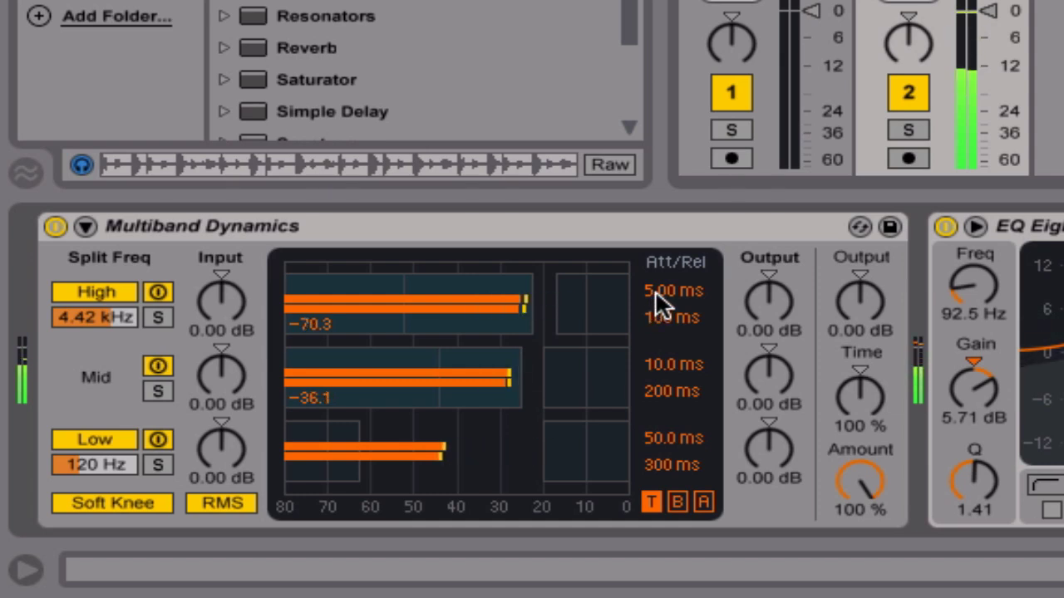
Step: Set the High band's attack to 10.0 ms and its release to 170 ms
{"action": "left_click_drag", "start_coordinate": [658, 316], "coordinate": [658, 370]}
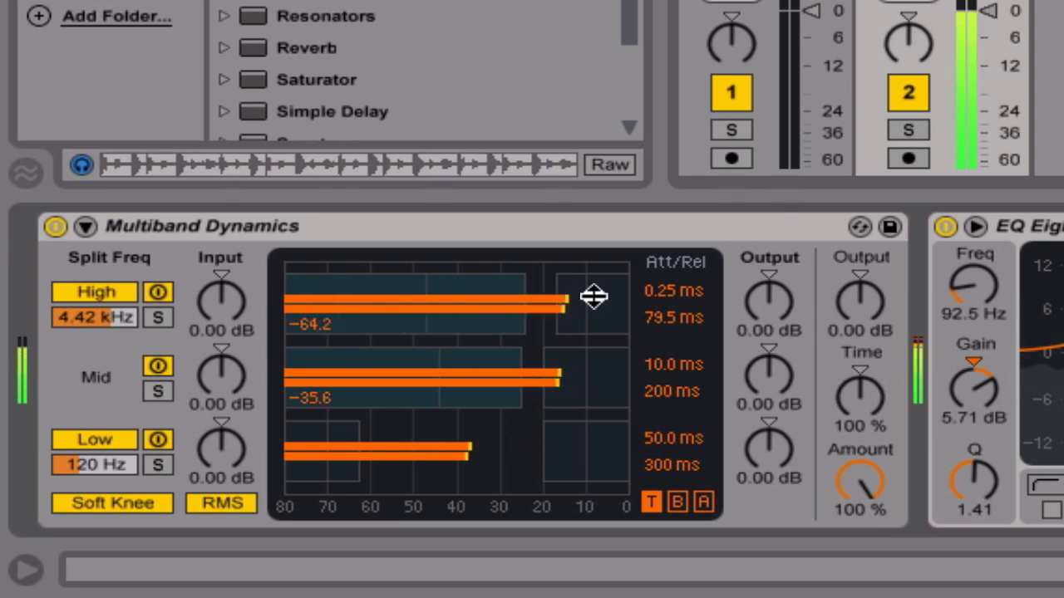
{"action": "type", "text": "1"}
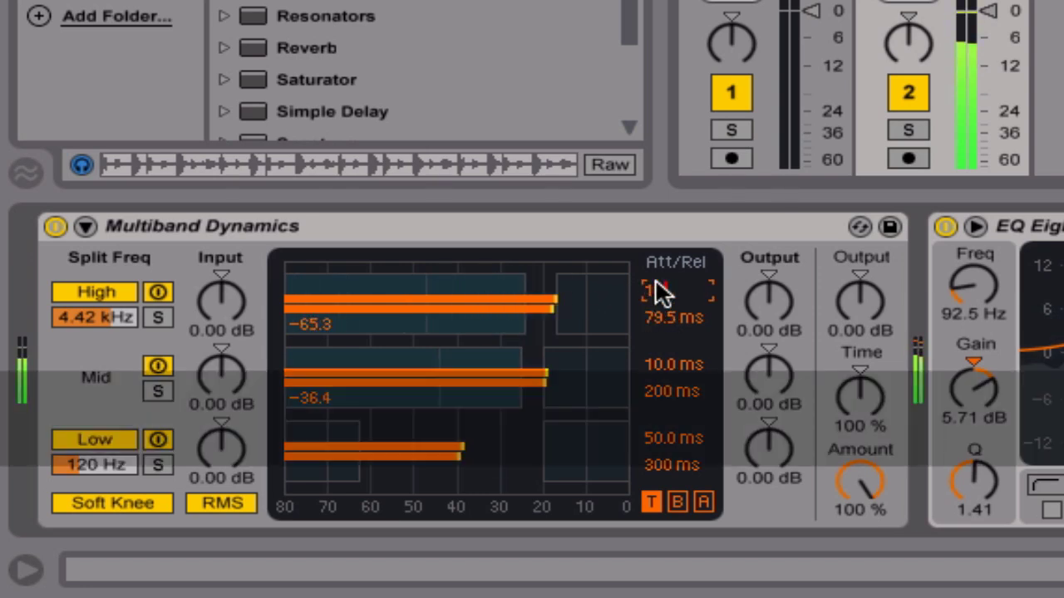
{"action": "key", "text": "Return"}
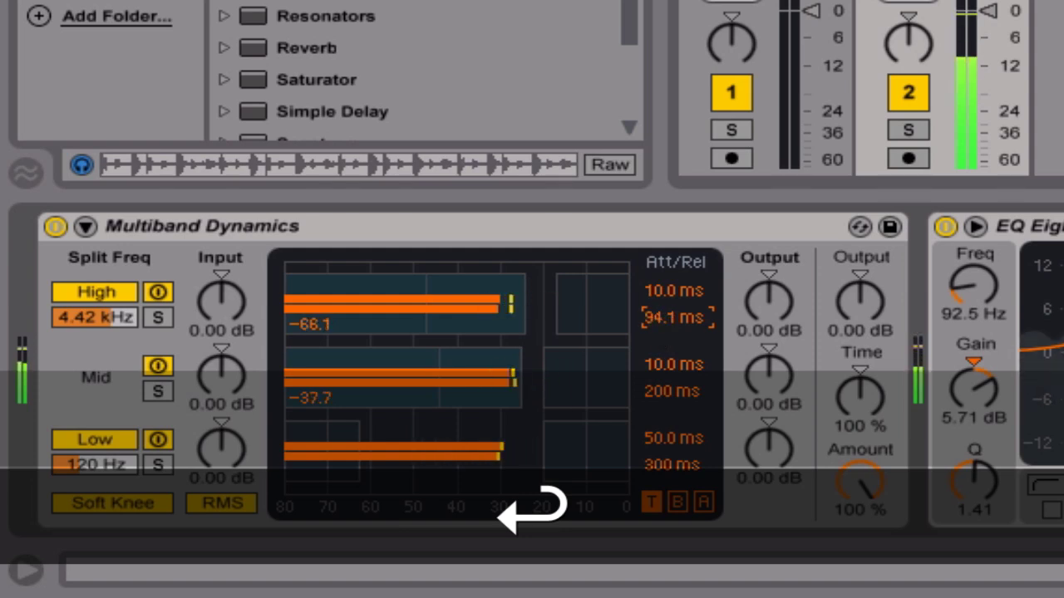
{"action": "left_click_drag", "start_coordinate": [674, 317], "coordinate": [673, 273]}
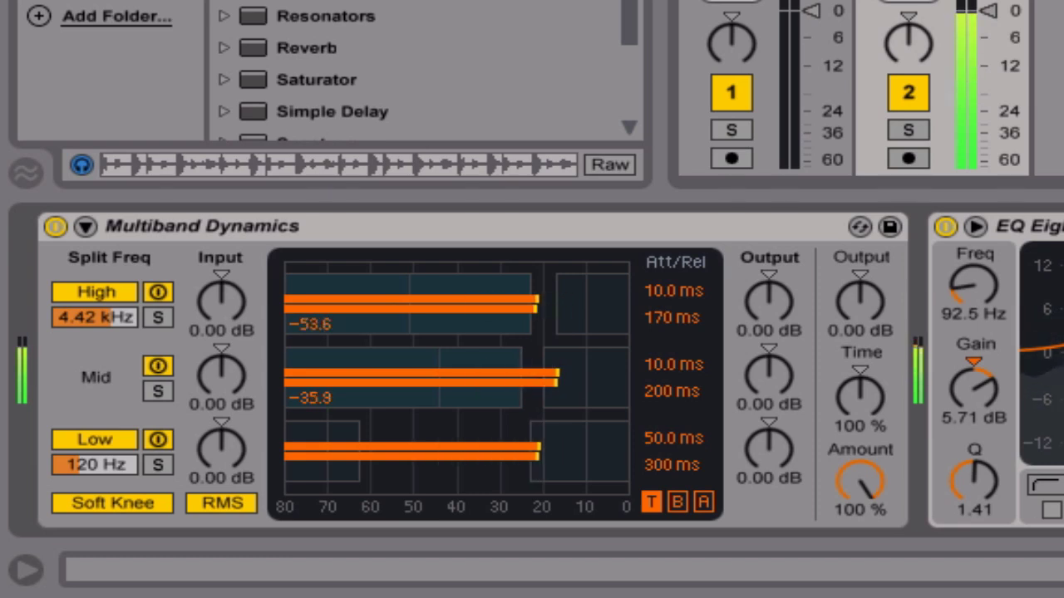
Step: Compress the Low band above about -28 dB, checking it in solo, and raise the High band's lower threshold to about -21 dB
{"action": "left_click_drag", "start_coordinate": [551, 449], "coordinate": [550, 450]}
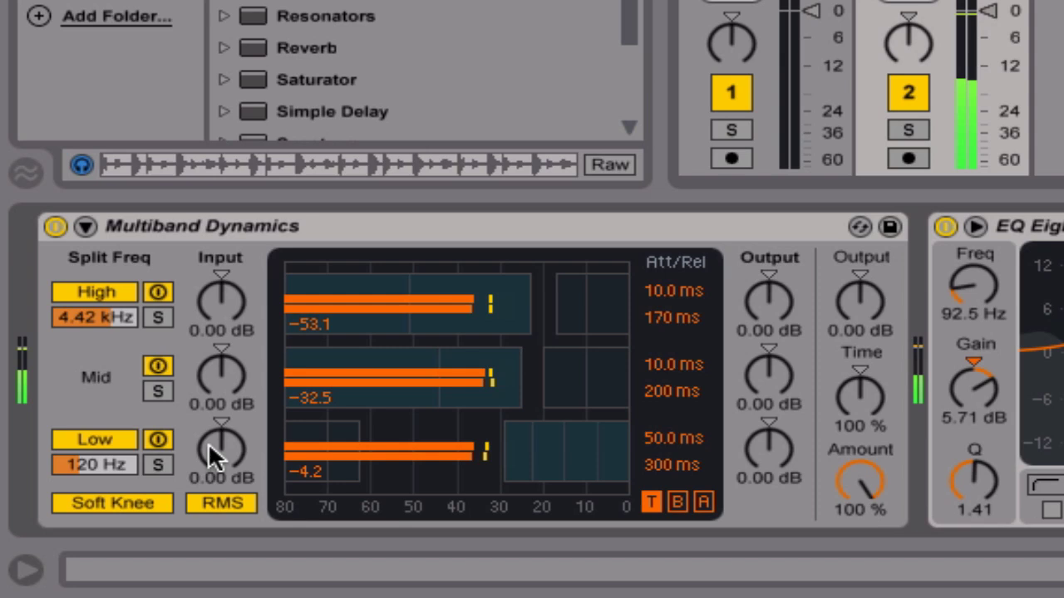
{"action": "left_click", "coordinate": [157, 460]}
{"action": "left_click", "coordinate": [157, 459]}
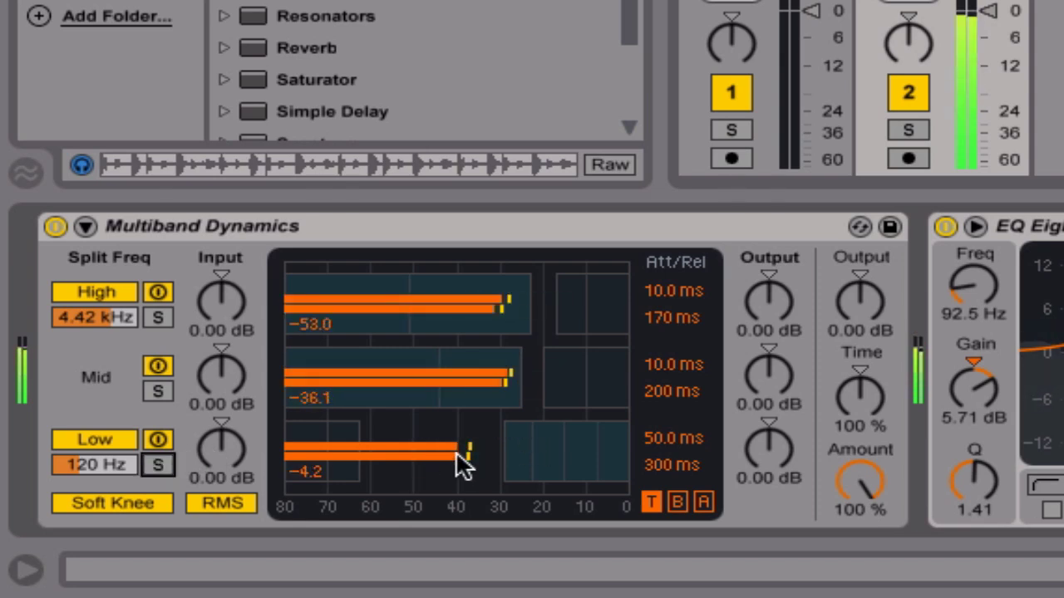
{"action": "left_click_drag", "start_coordinate": [512, 457], "coordinate": [510, 450]}
{"action": "left_click_drag", "start_coordinate": [522, 372], "coordinate": [521, 371]}
{"action": "left_click_drag", "start_coordinate": [526, 318], "coordinate": [533, 318]}
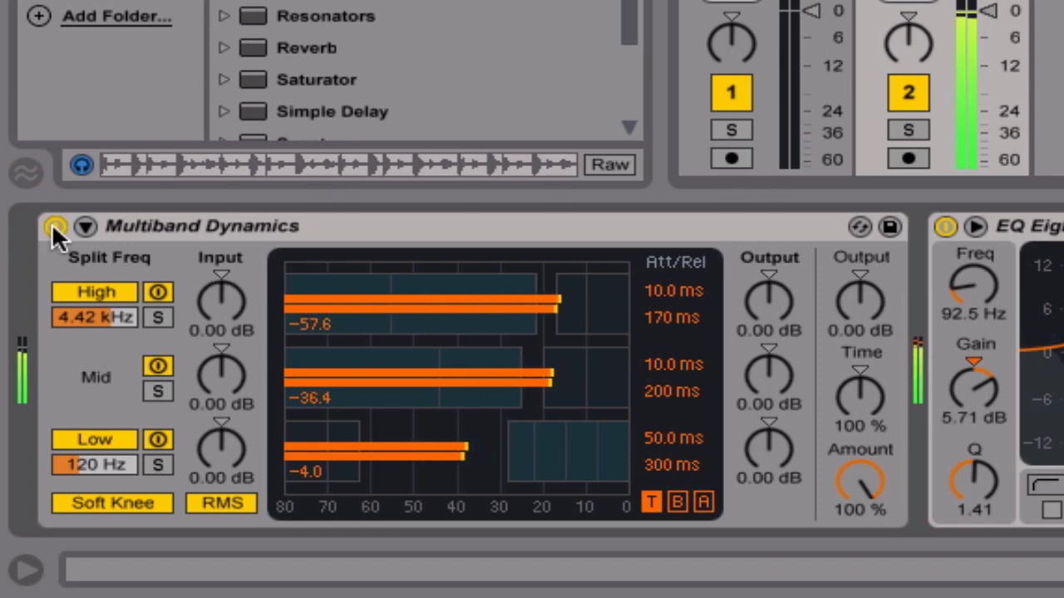
Step: Compare the loop with Multiband Dynamics bypassed and active, leave the device on, and stop playback
{"action": "left_click", "coordinate": [55, 226]}
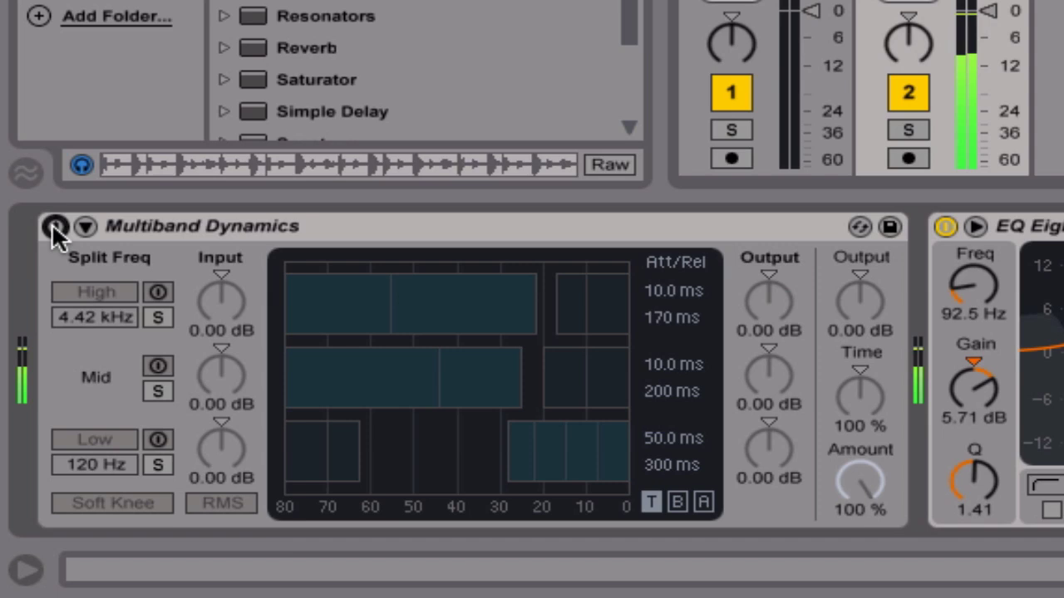
{"action": "left_click", "coordinate": [54, 226]}
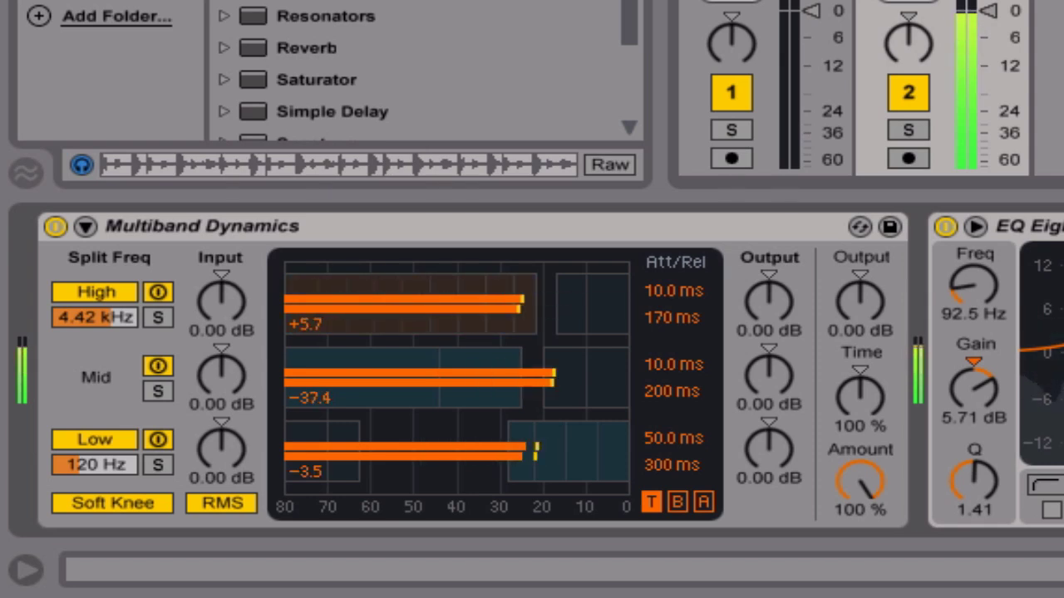
{"action": "left_click", "coordinate": [54, 227]}
{"action": "left_click", "coordinate": [54, 226]}
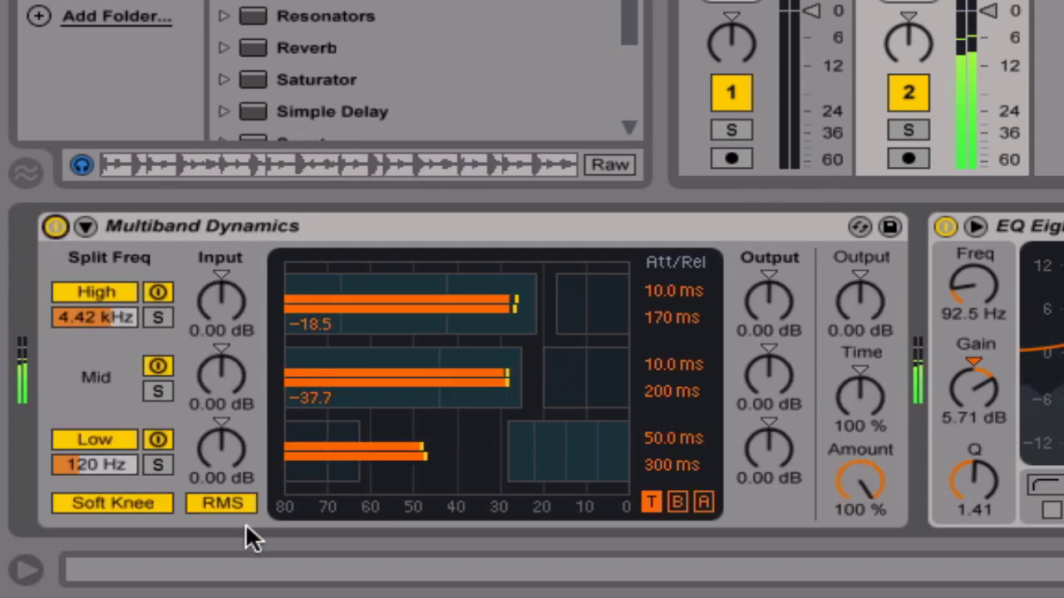
{"action": "key", "text": "space"}
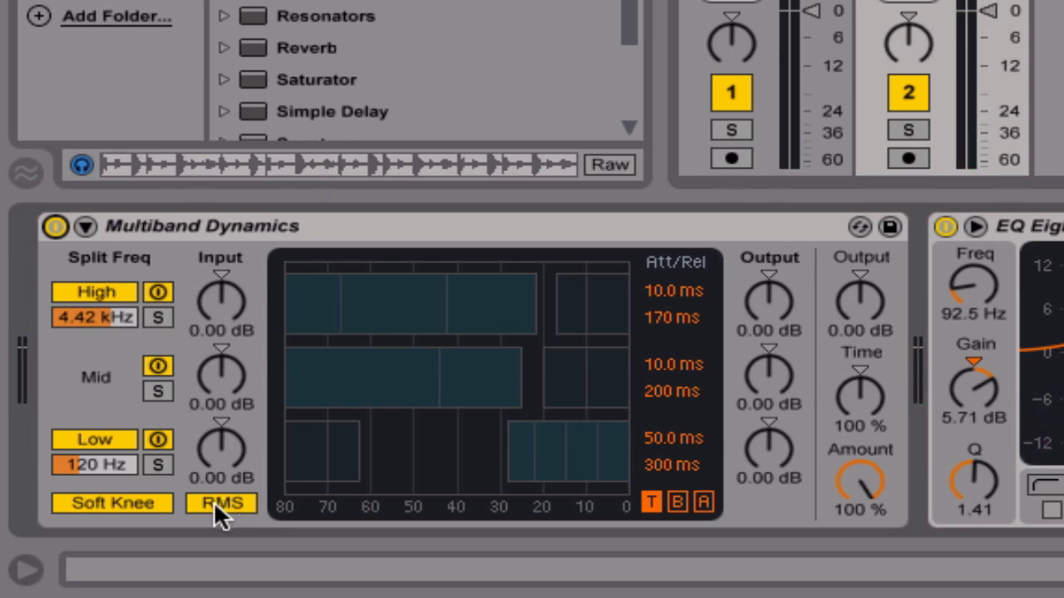
Step: Switch Multiband Dynamics from RMS to Peak detection and fine-tune the High band's lower threshold during playback
{"action": "left_click", "coordinate": [232, 502]}
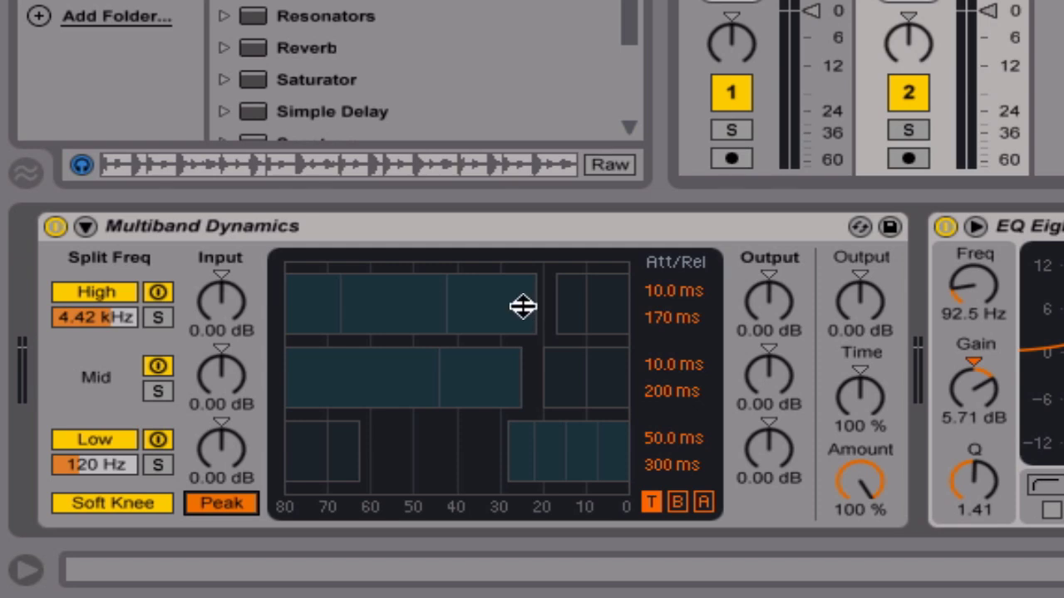
{"action": "left_click", "coordinate": [243, 507]}
{"action": "left_click", "coordinate": [234, 502]}
{"action": "key", "text": "space"}
{"action": "left_click_drag", "start_coordinate": [537, 298], "coordinate": [521, 297]}
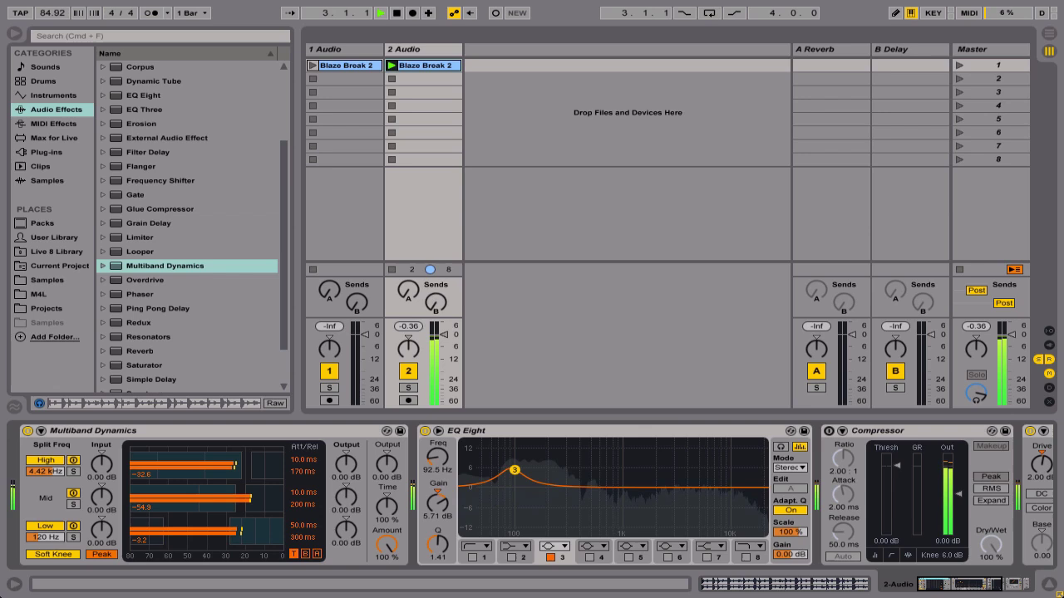
{"action": "key", "text": "space"}
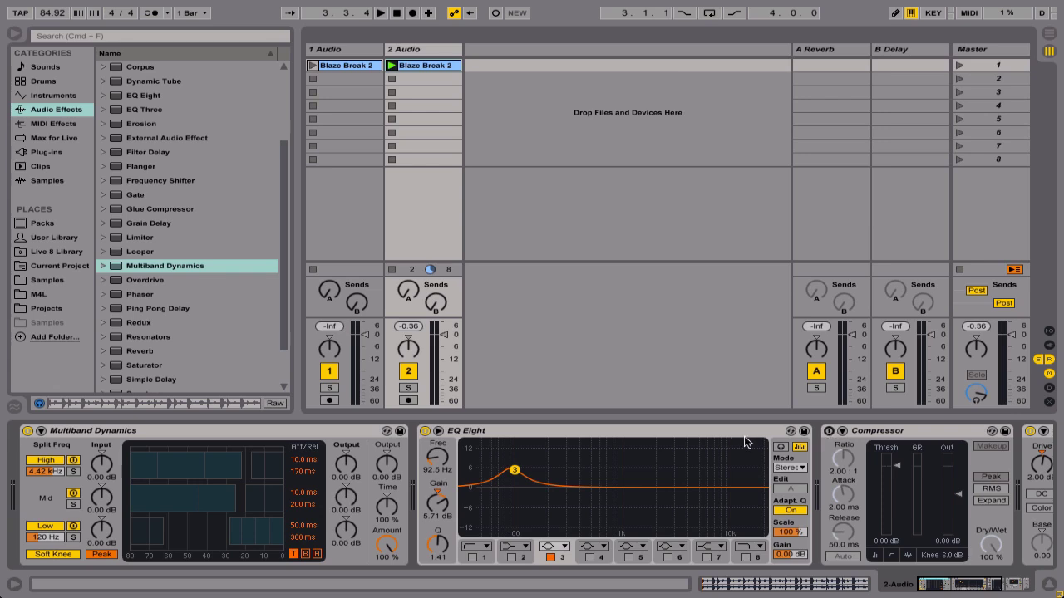
Step: Audition the Compressor on the loop with its threshold at -4.64 dB, turn it off again, and stop playback
{"action": "left_click", "coordinate": [829, 431]}
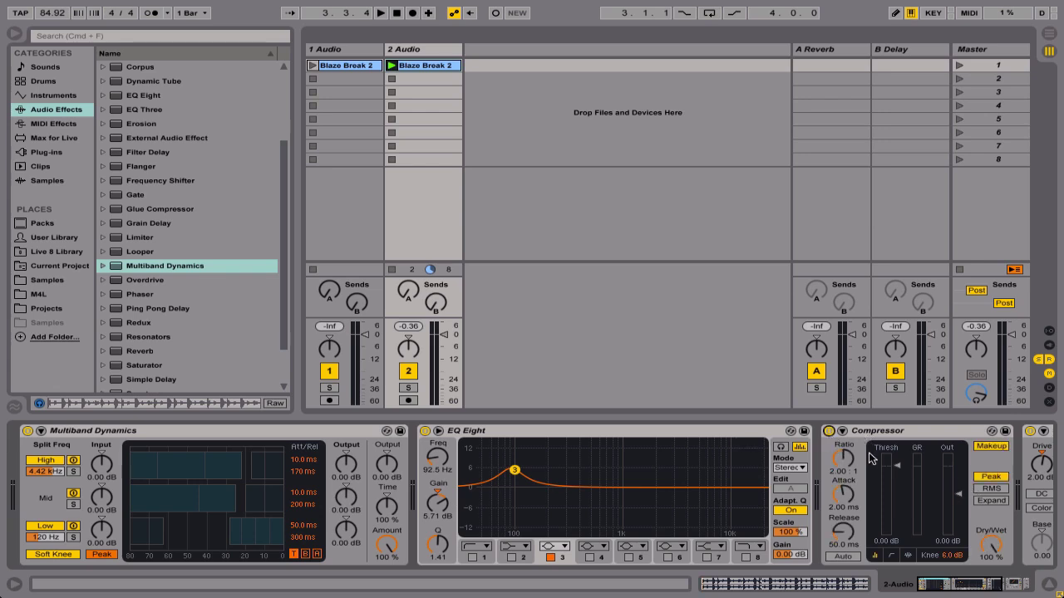
{"action": "key", "text": "space"}
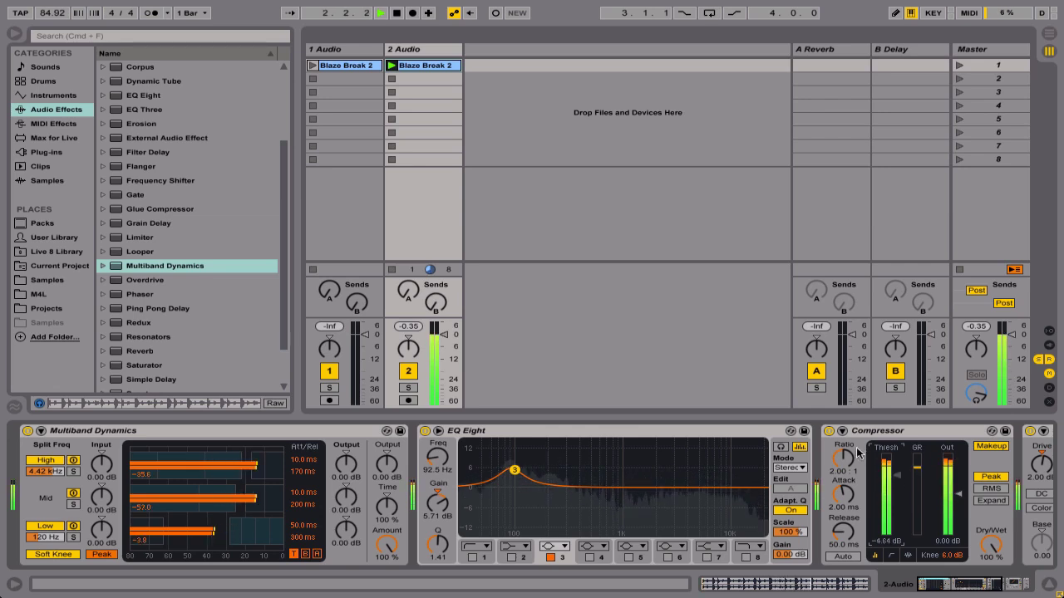
{"action": "left_click", "coordinate": [828, 430]}
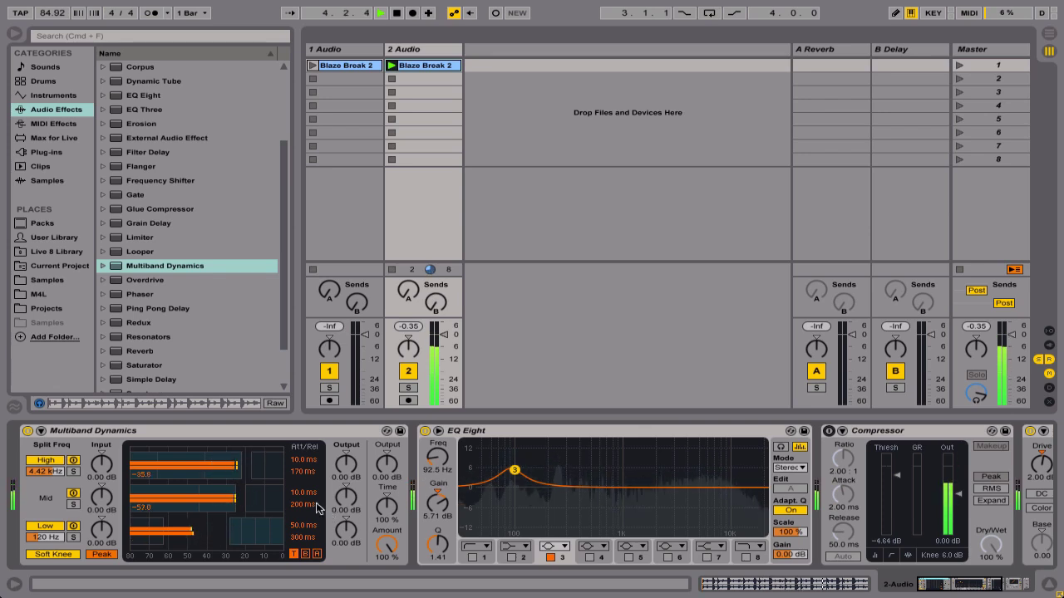
{"action": "key", "text": "space"}
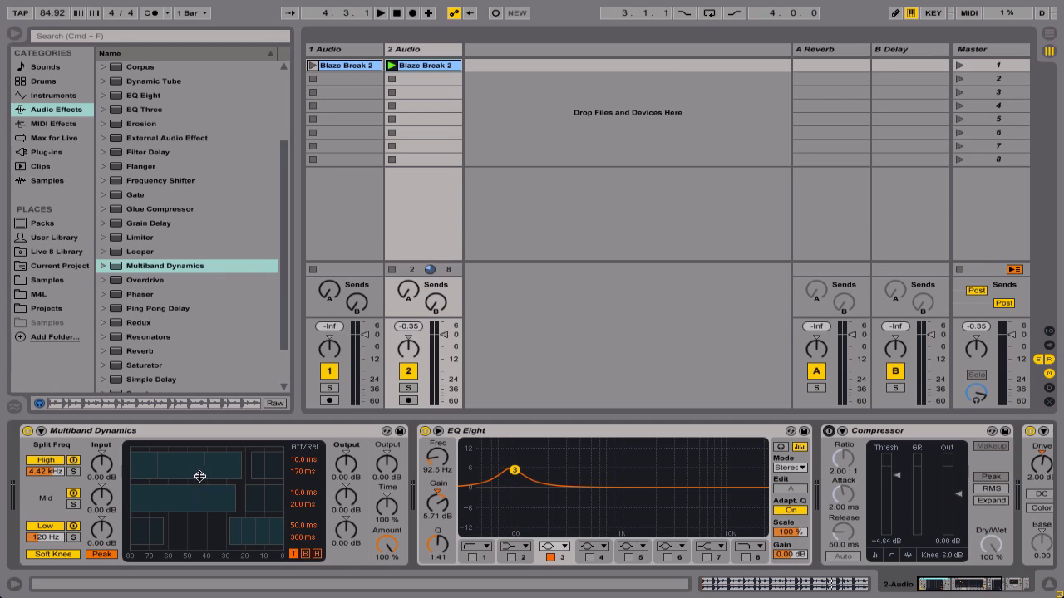
Step: Play the loop without the Compressor, briefly bypassing Multiband Dynamics to compare the Peak-mode result, and stop playback
{"action": "key", "text": "space"}
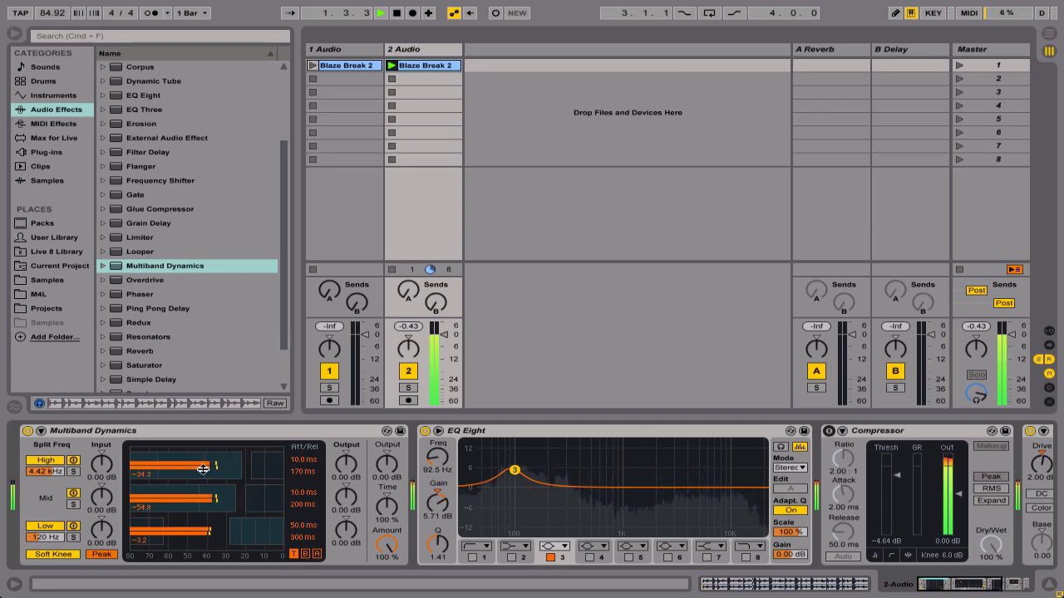
{"action": "left_click", "coordinate": [27, 430]}
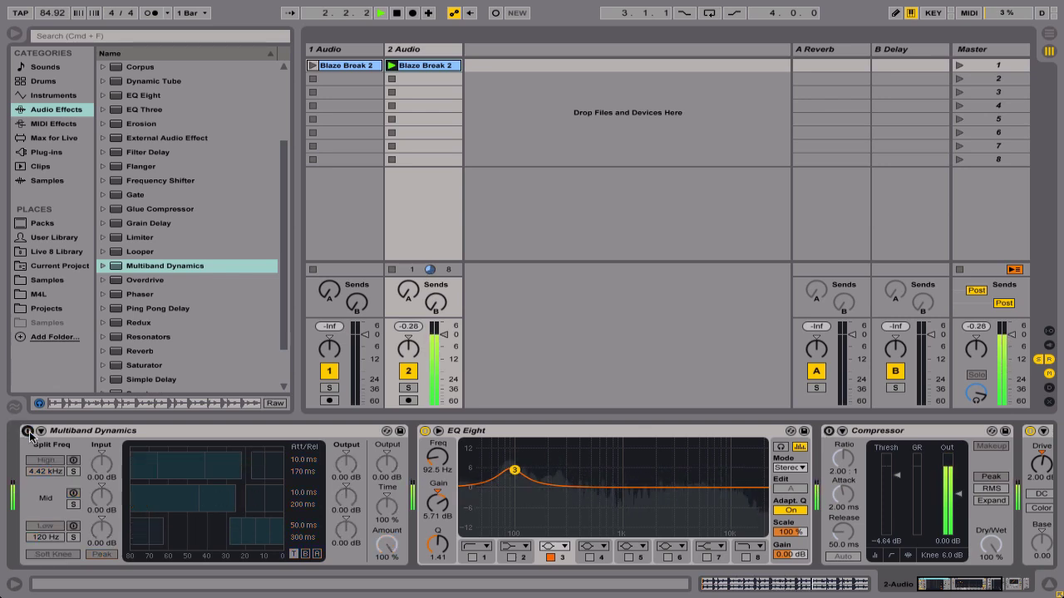
{"action": "left_click", "coordinate": [27, 431]}
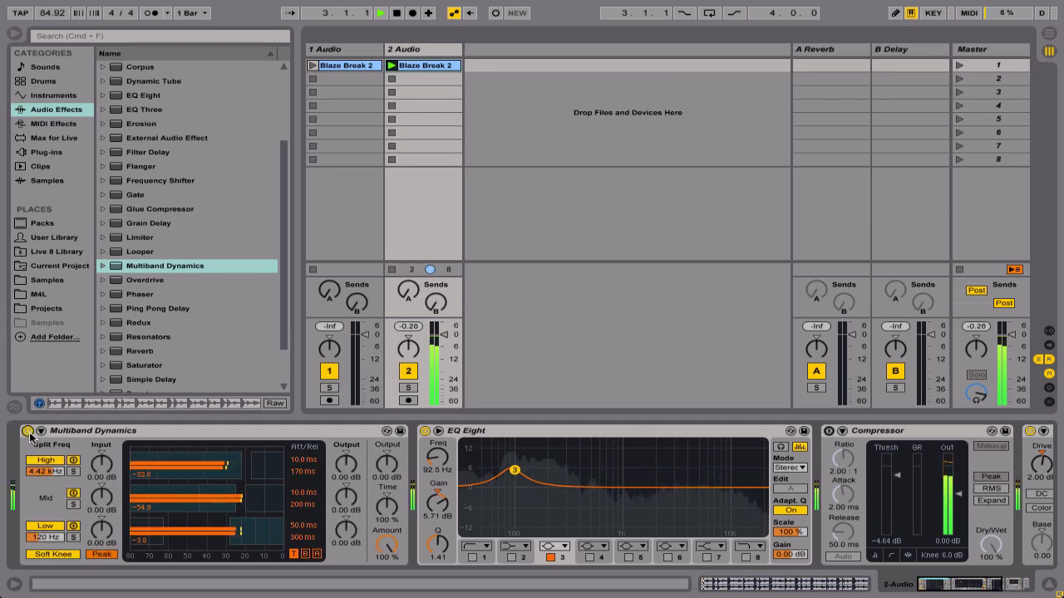
{"action": "key", "text": "space"}
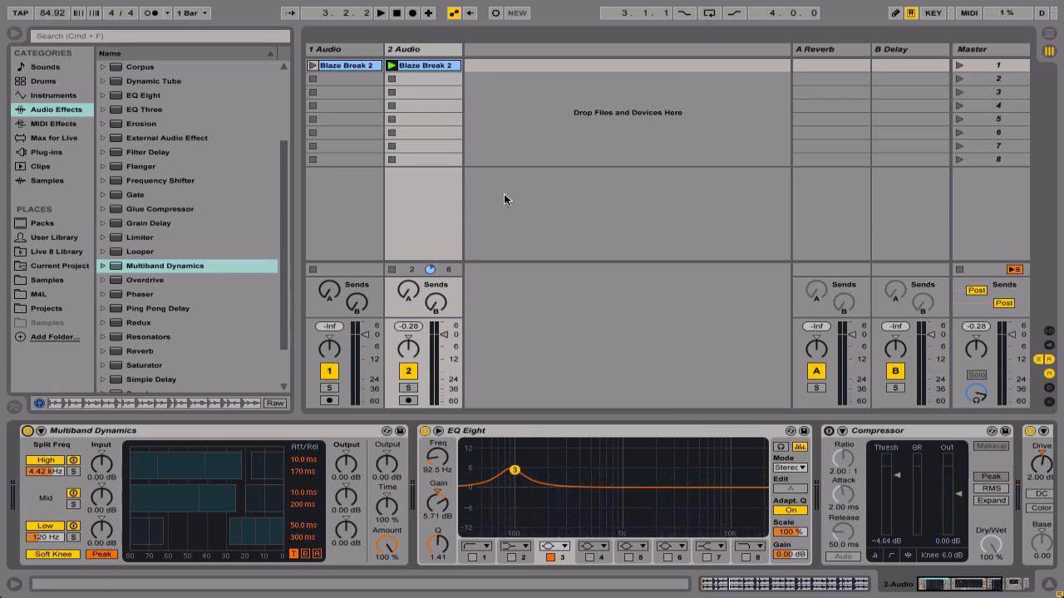